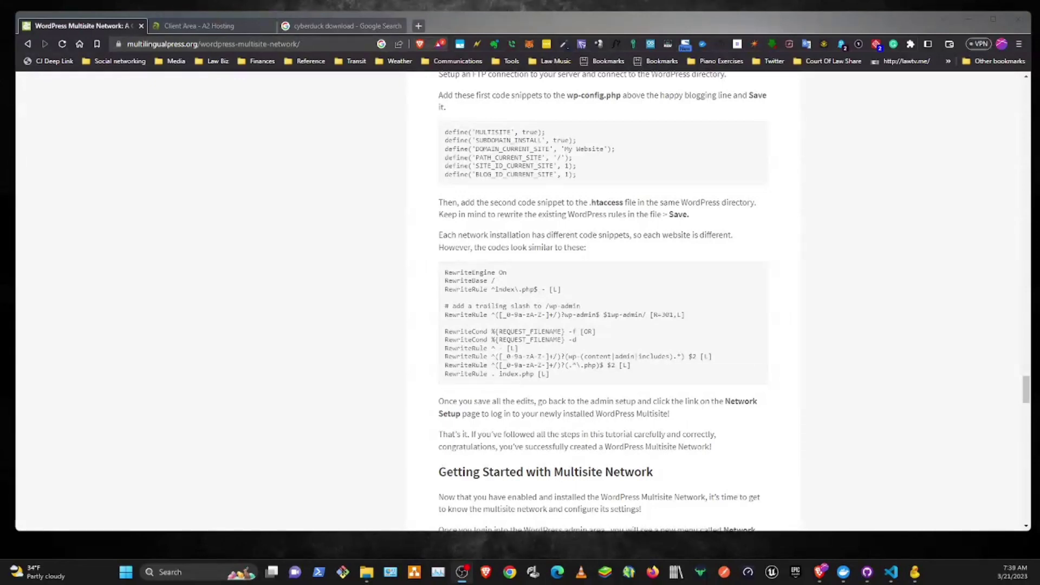
Step: Open the Cyberduck download page from the search results and examine its Windows and macOS installers
{"action": "scroll", "coordinate": [426, 379], "scroll_direction": "up", "scroll_amount": 4}
{"action": "scroll", "coordinate": [426, 379], "scroll_direction": "down", "scroll_amount": 4}
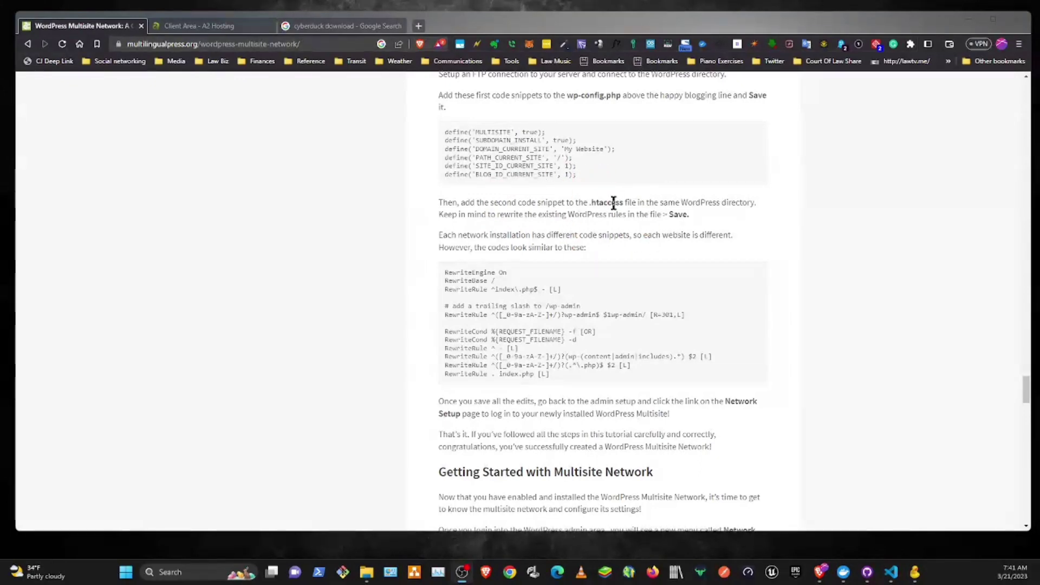
{"action": "left_click", "coordinate": [337, 26]}
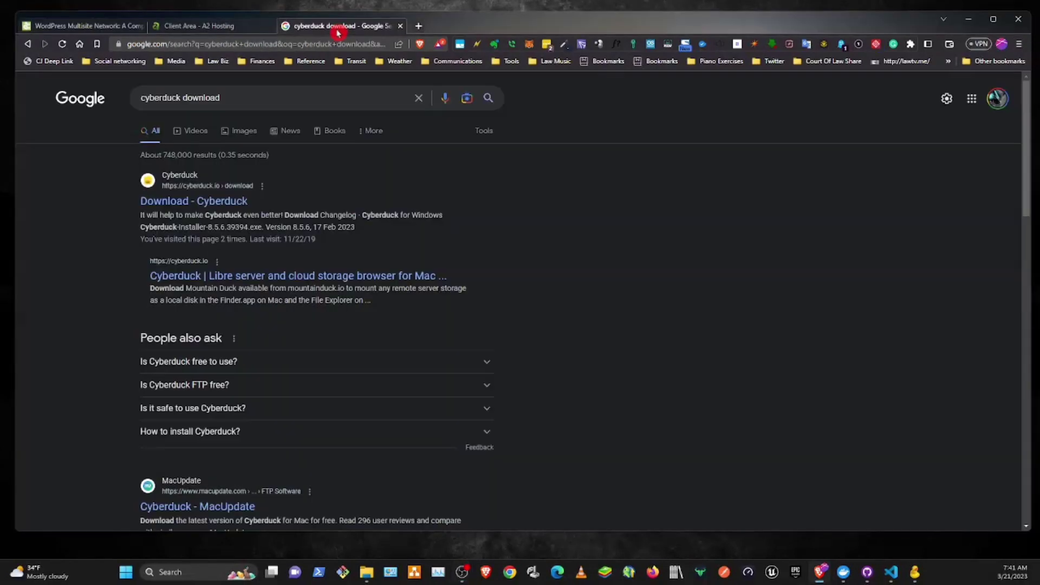
{"action": "left_click", "coordinate": [179, 208]}
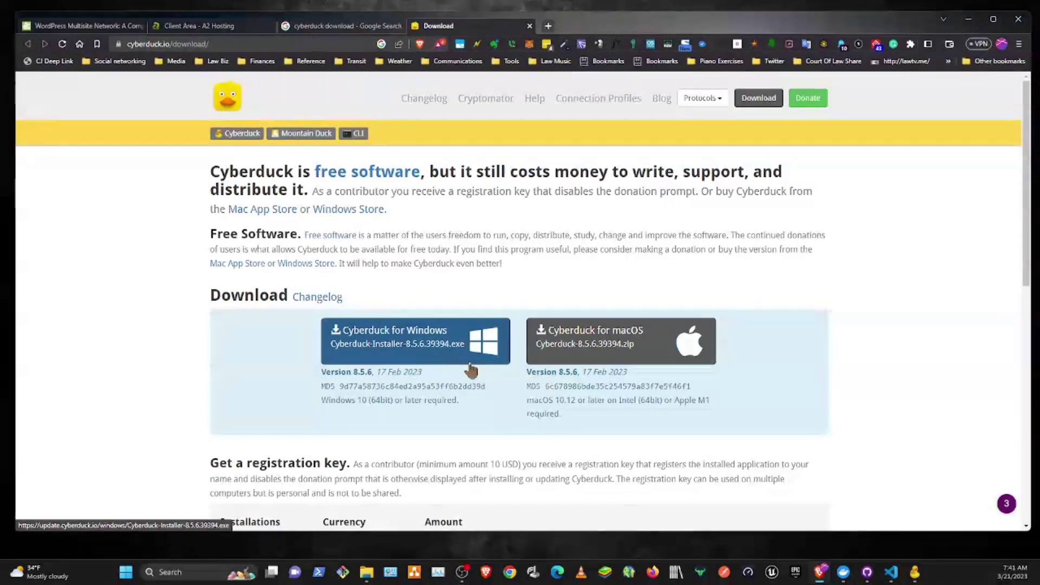
{"action": "left_click", "coordinate": [649, 292]}
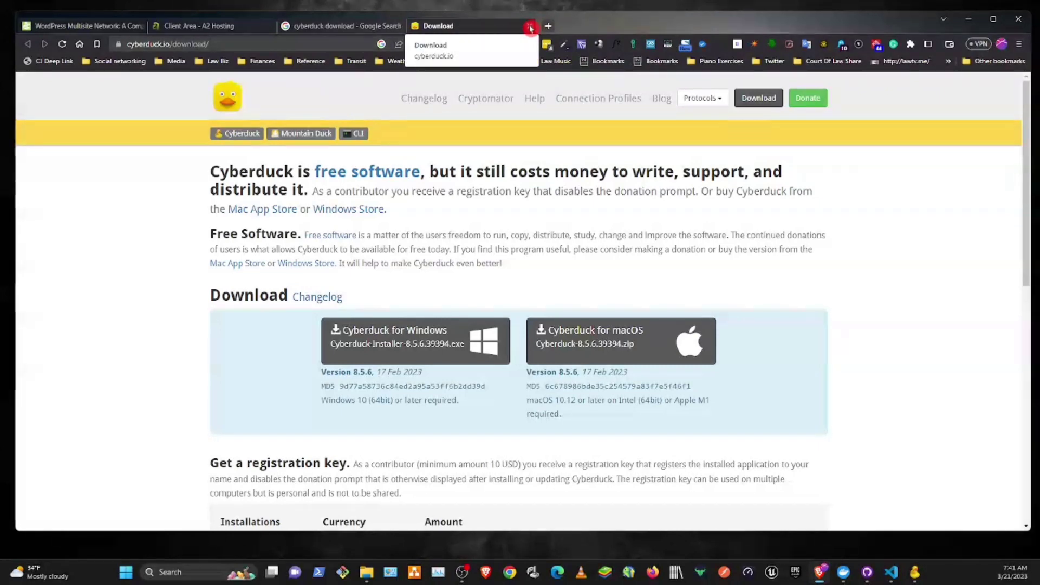
{"action": "left_click", "coordinate": [530, 27]}
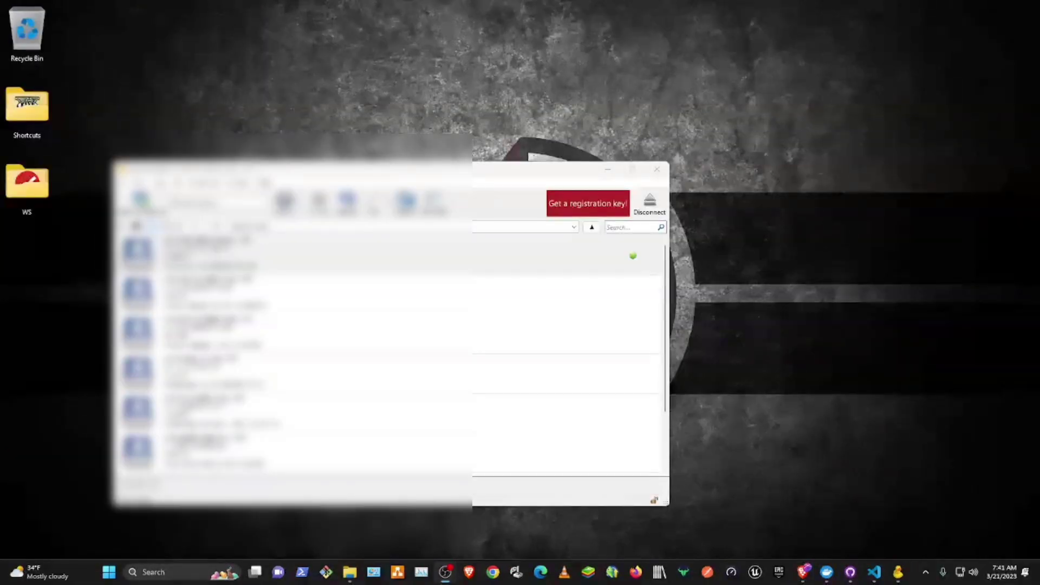
Step: Switch to Cyberduck, maximize its window and start a new FTP connection
{"action": "left_click", "coordinate": [632, 170]}
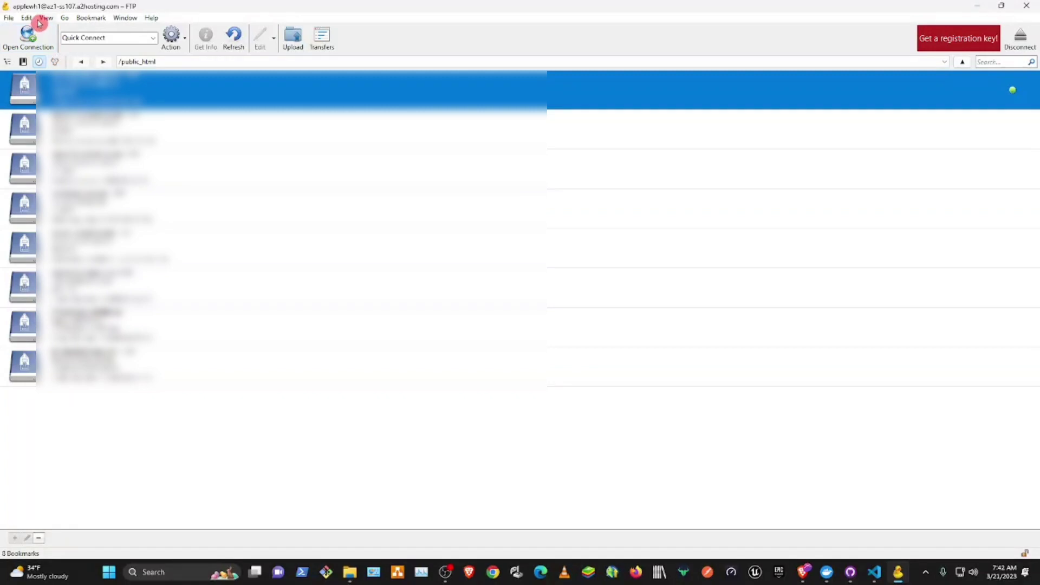
{"action": "left_click", "coordinate": [25, 37]}
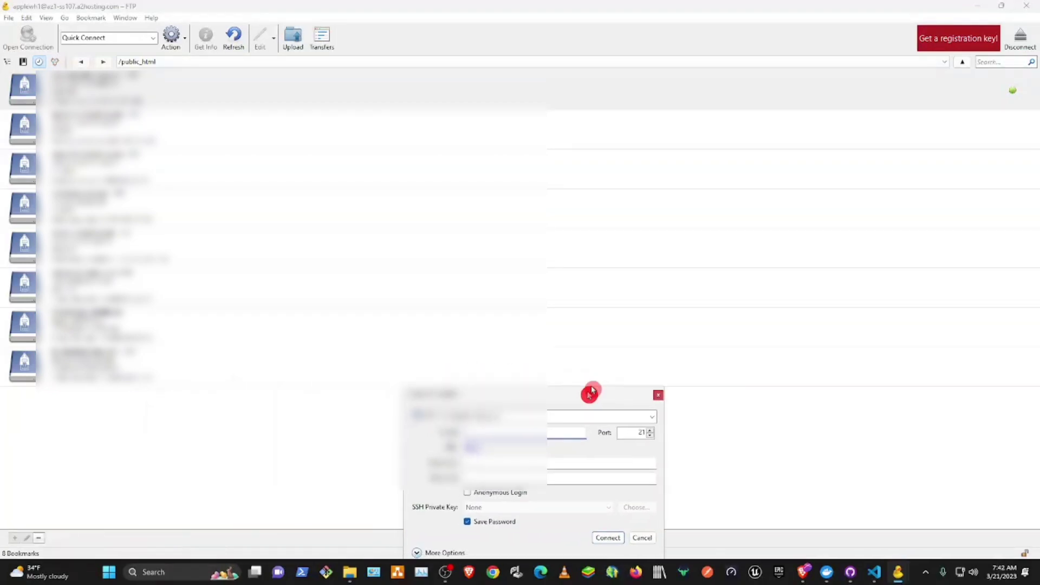
{"action": "left_click_drag", "start_coordinate": [592, 390], "coordinate": [390, 164]}
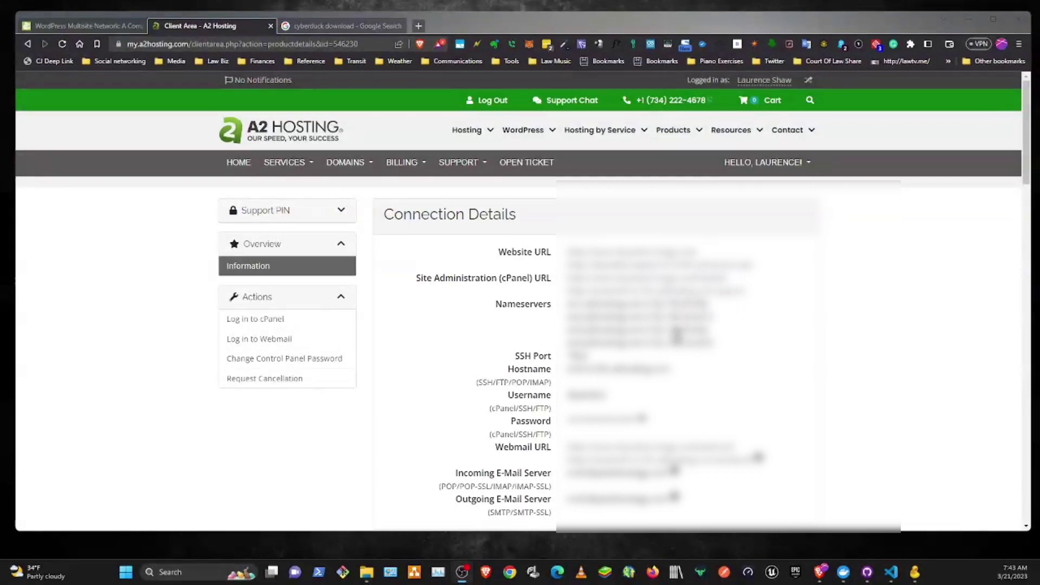
Step: Copy the hostname from the A2 Hosting connection details into the server field of the Cyberduck connection
{"action": "left_click_drag", "start_coordinate": [676, 371], "coordinate": [563, 370]}
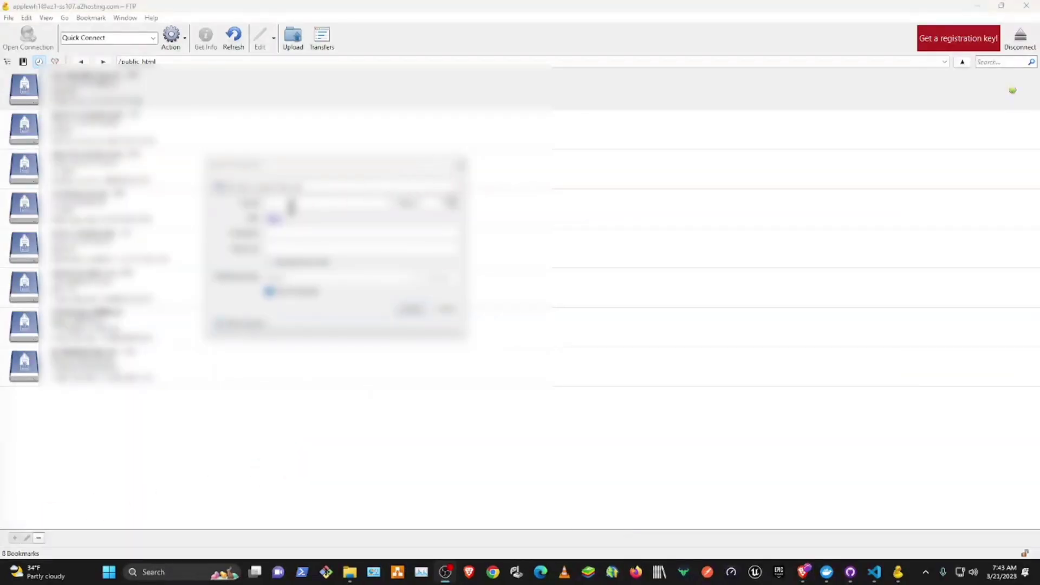
{"action": "left_click", "coordinate": [289, 205]}
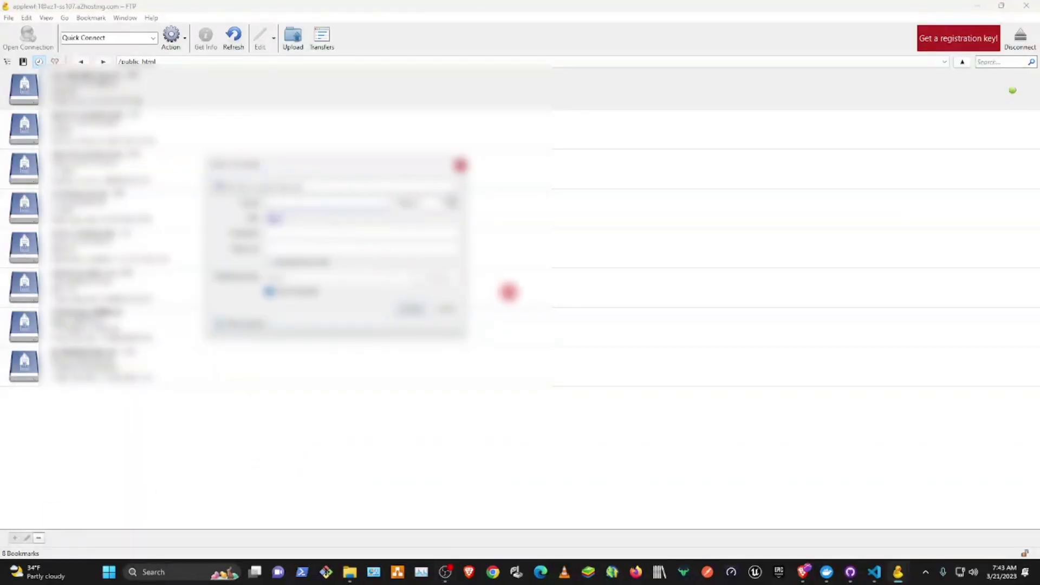
{"action": "key", "text": "ctrl+v"}
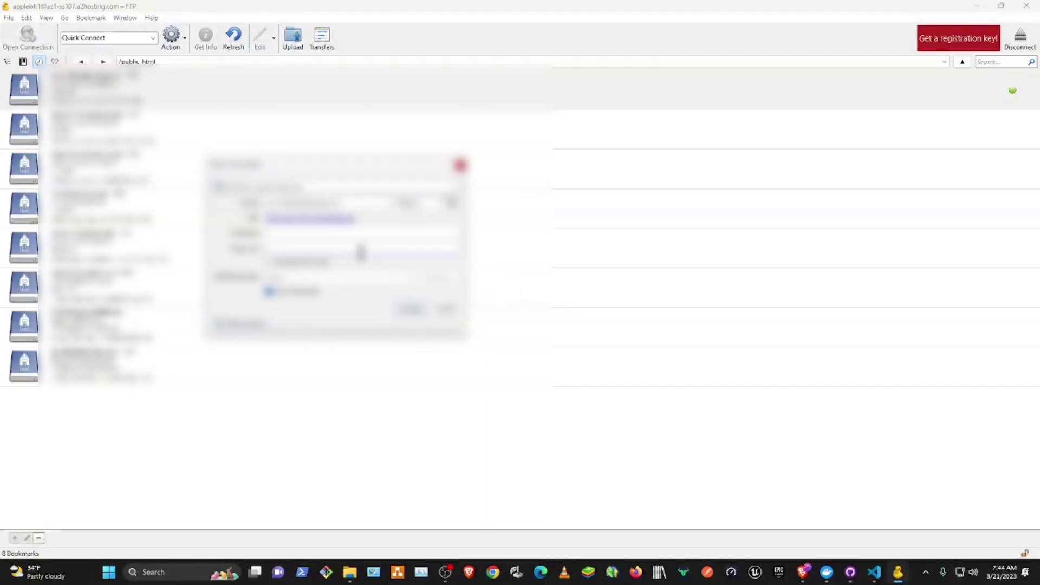
Step: Fill in the FTP username and account password in Cyberduck using the A2 Hosting connection details
{"action": "type", "text": "•"}
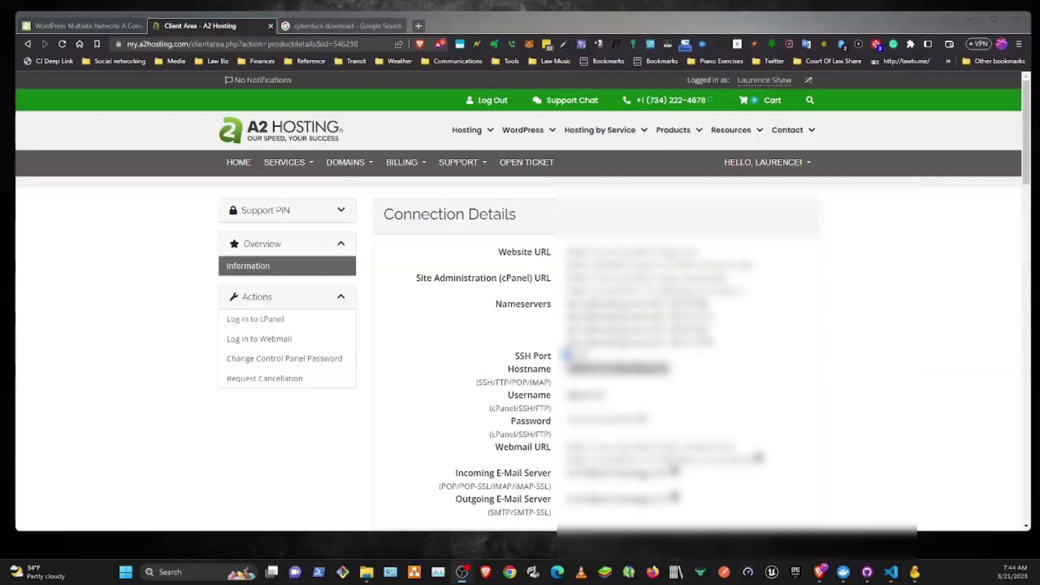
{"action": "left_click", "coordinate": [446, 435]}
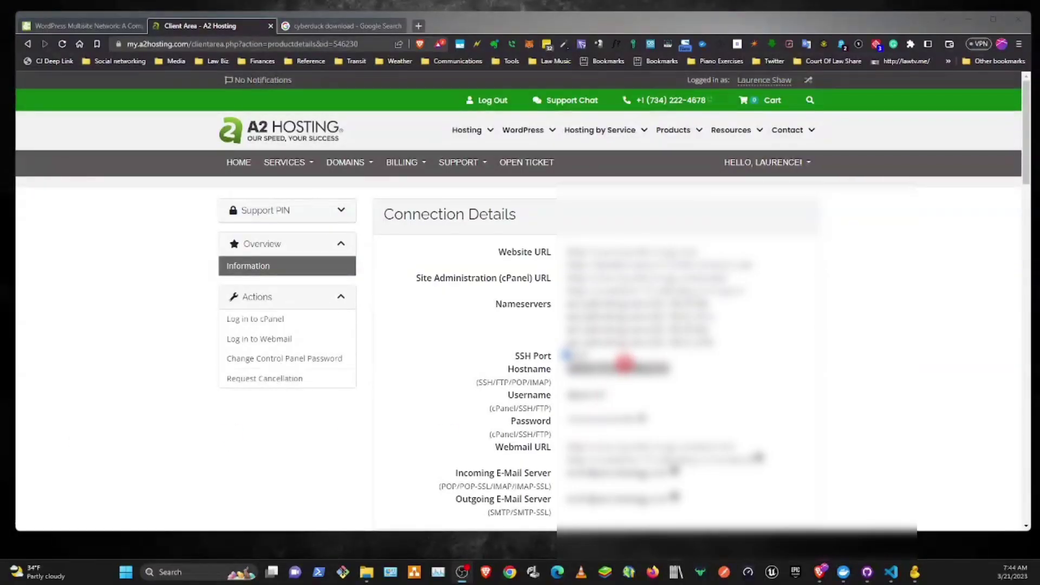
{"action": "double_click", "coordinate": [587, 395]}
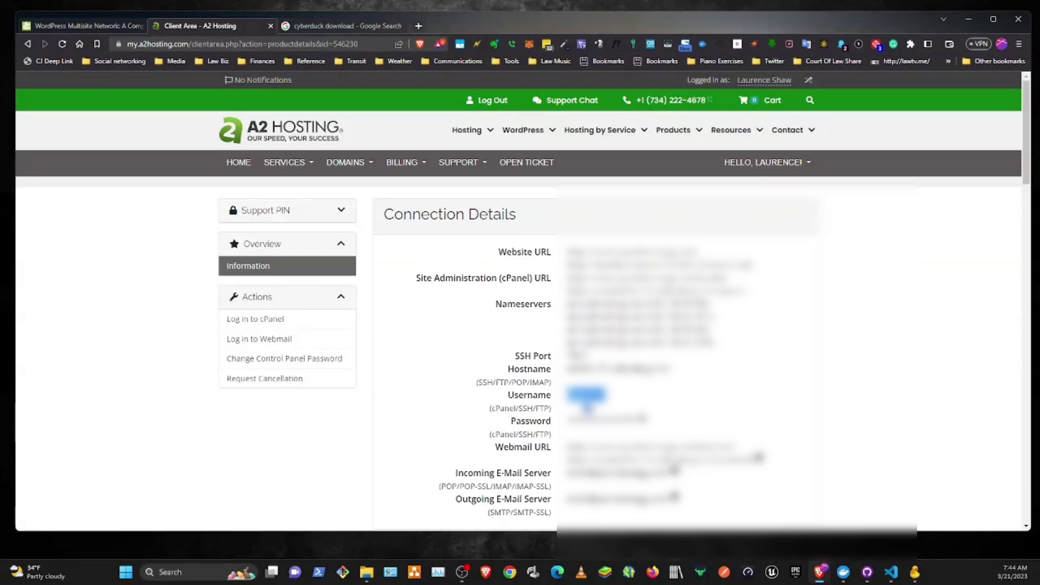
{"action": "key", "text": "alt+Tab"}
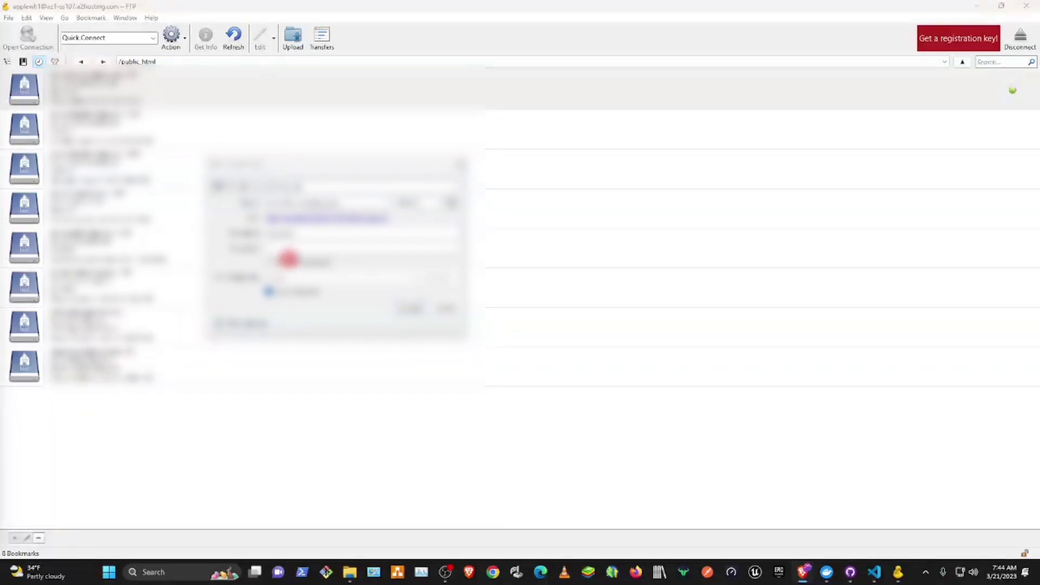
{"action": "left_click", "coordinate": [288, 247]}
{"action": "key", "text": "ctrl+v"}
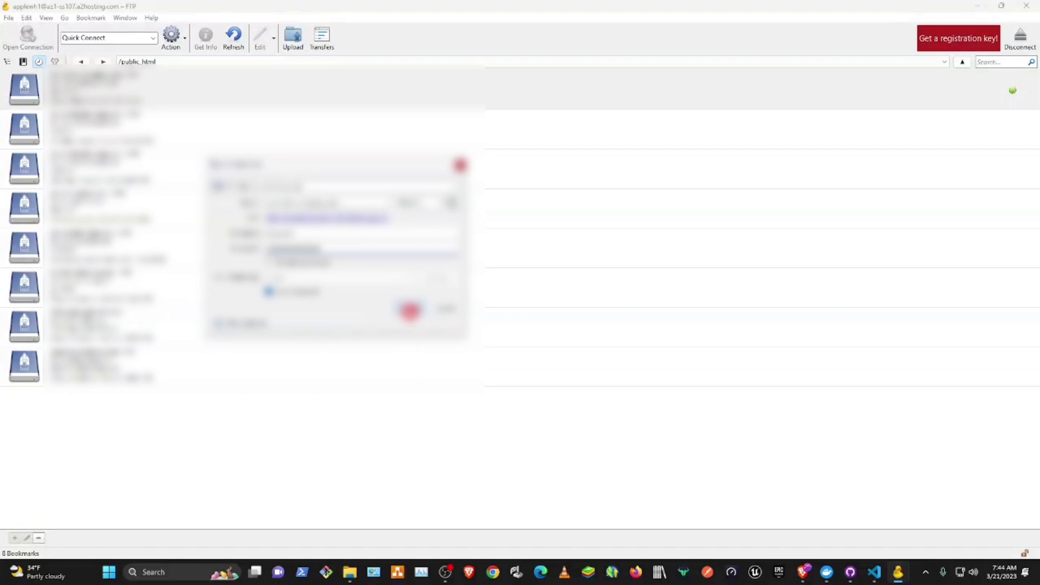
Step: Connect to the FTP server, changing to the encrypted connection, and open the public_html folder
{"action": "left_click", "coordinate": [410, 310]}
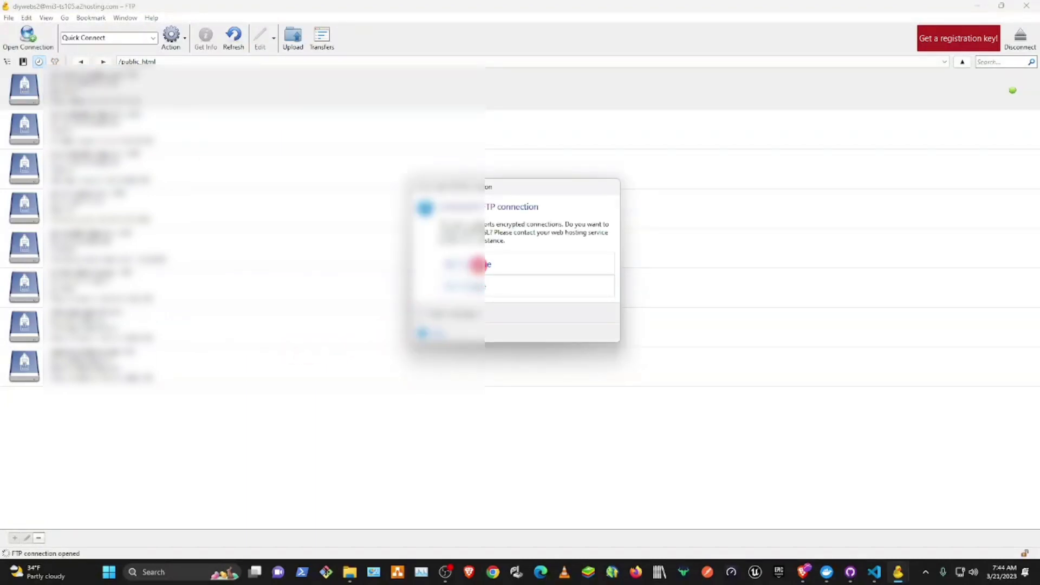
{"action": "left_click", "coordinate": [479, 263]}
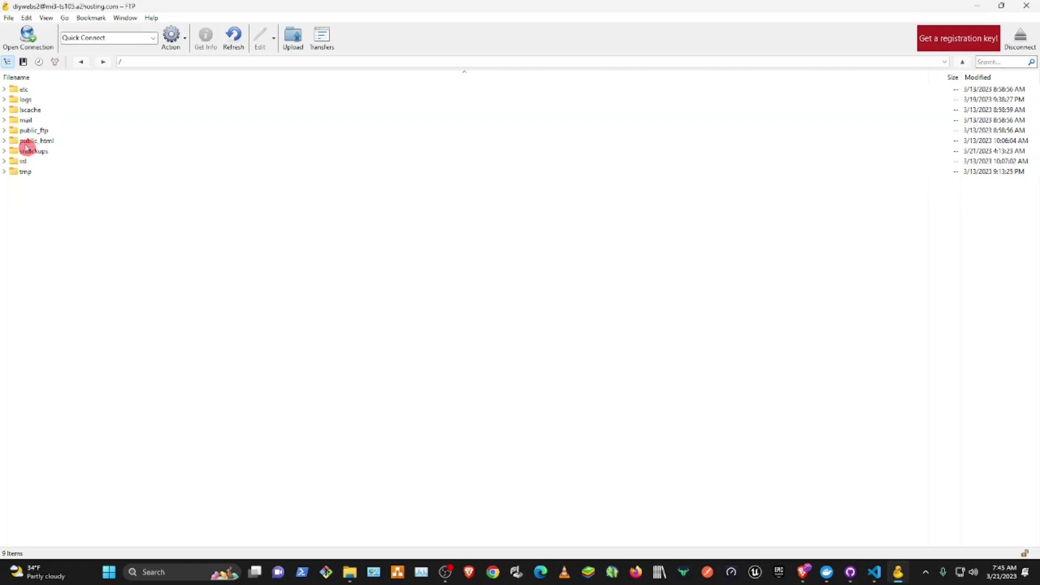
{"action": "double_click", "coordinate": [22, 142]}
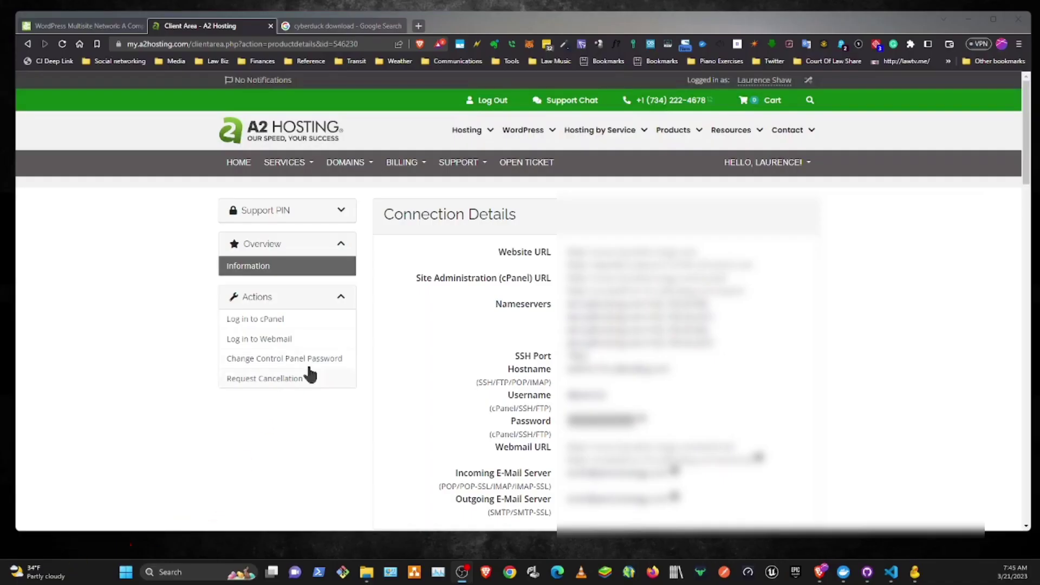
Step: Switch to the browser, search Google for "wordpress download" and open the WordPress.org download page
{"action": "left_click", "coordinate": [308, 32]}
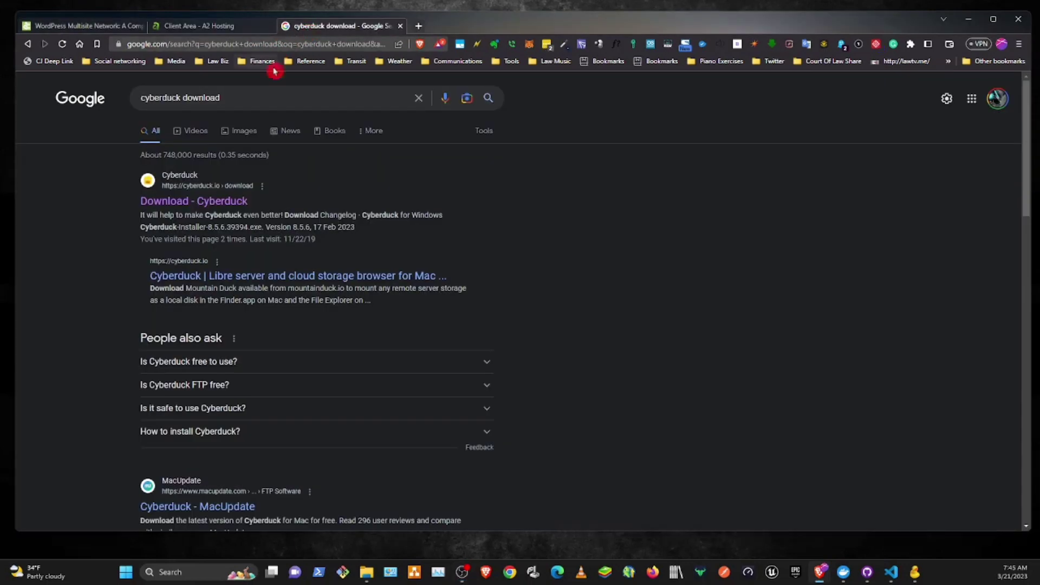
{"action": "double_click", "coordinate": [249, 101]}
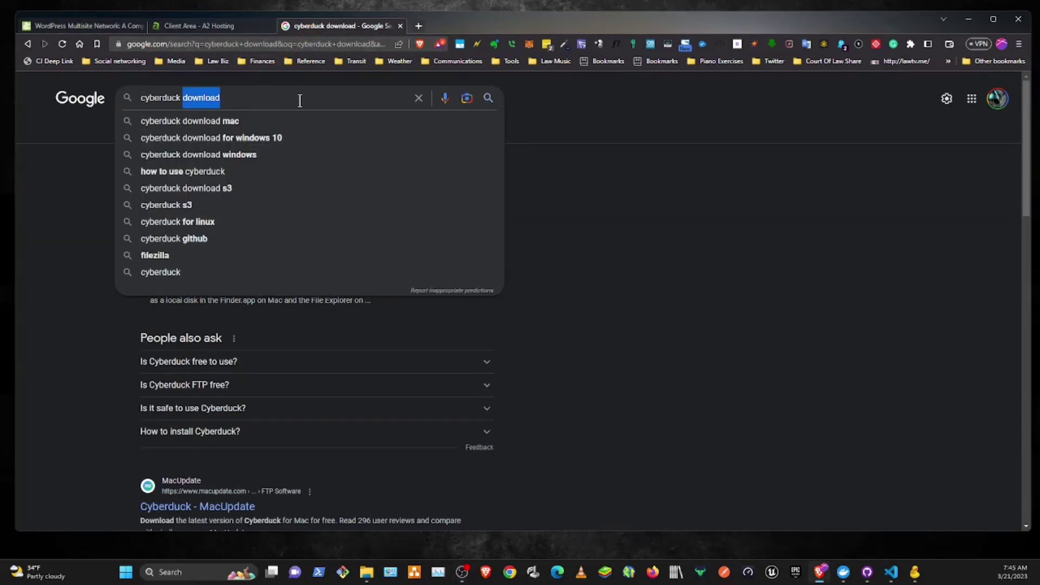
{"action": "left_click", "coordinate": [418, 97]}
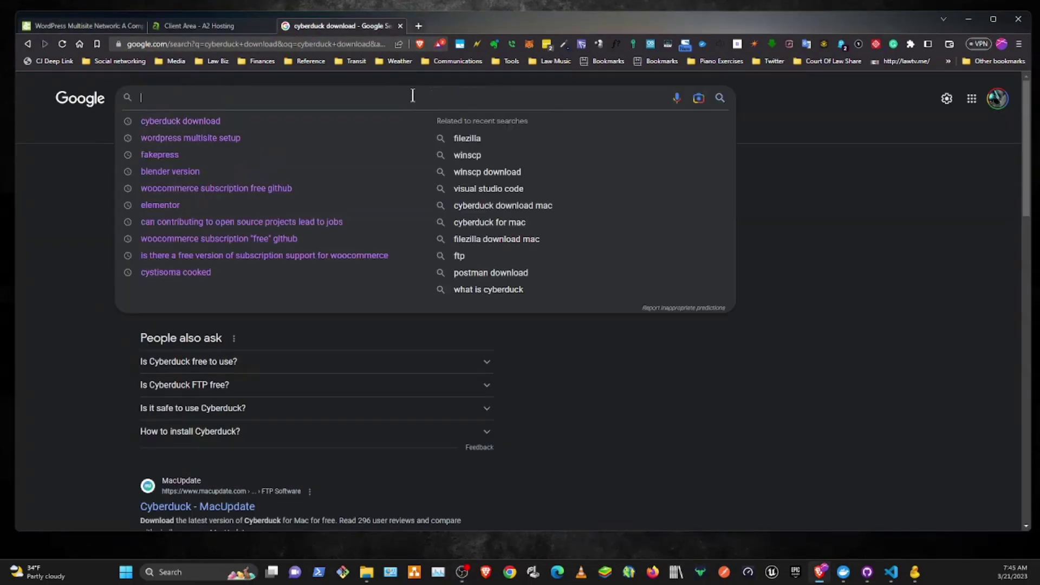
{"action": "type", "text": "wordp"}
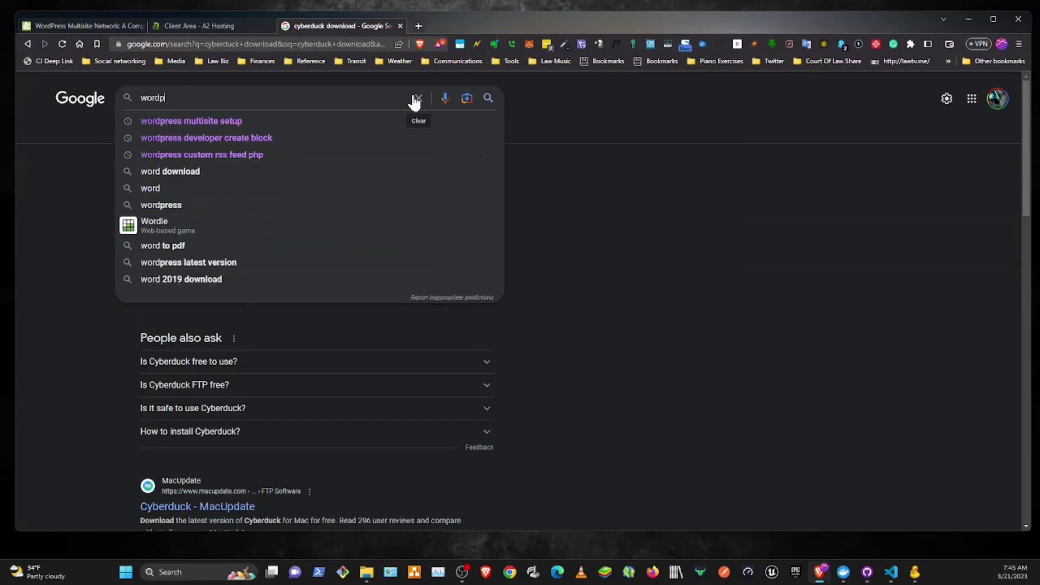
{"action": "type", "text": "ress do"}
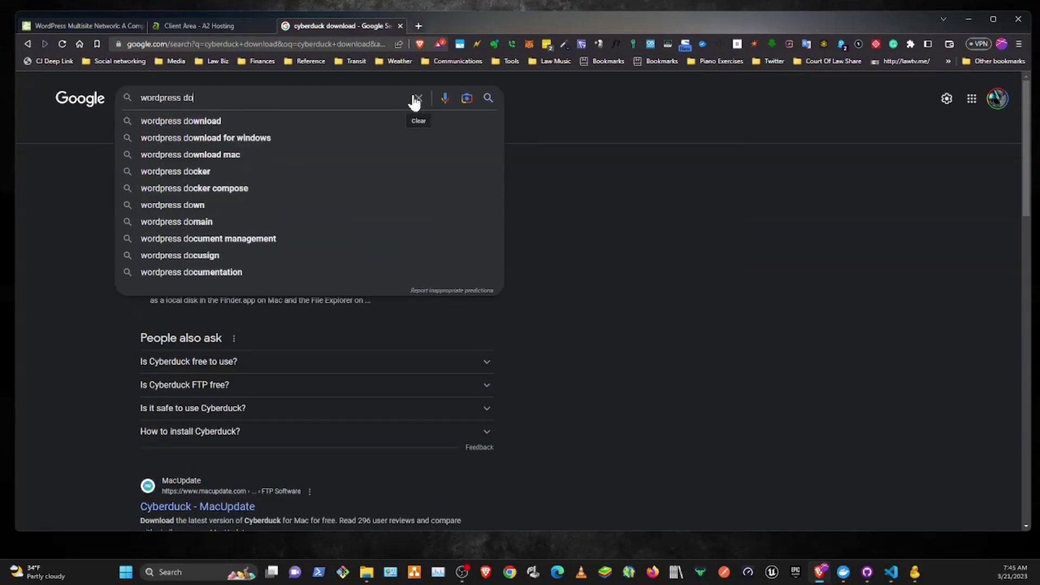
{"action": "type", "text": "wnload"}
{"action": "key", "text": "Return"}
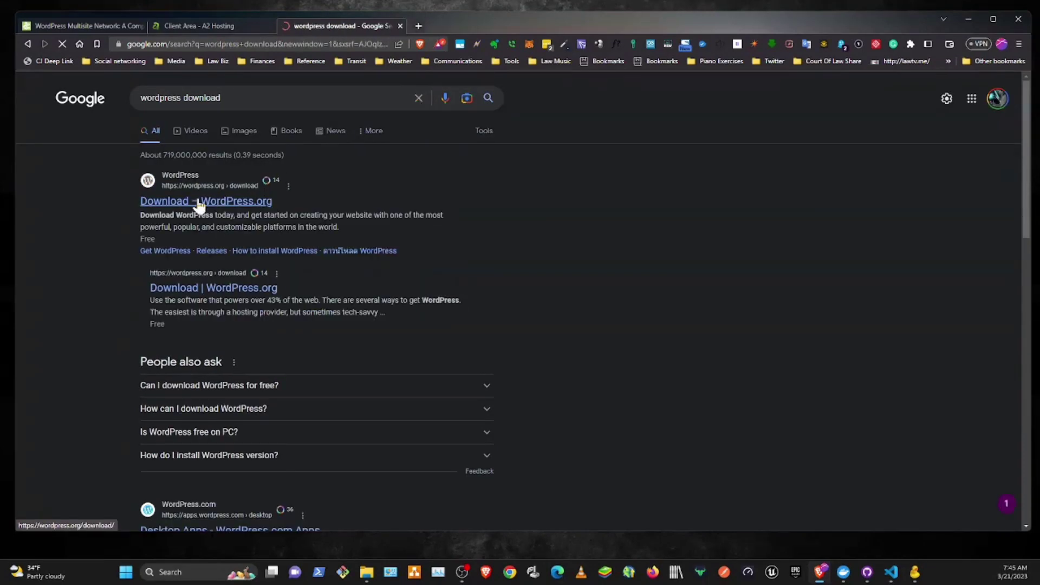
{"action": "left_click", "coordinate": [198, 204]}
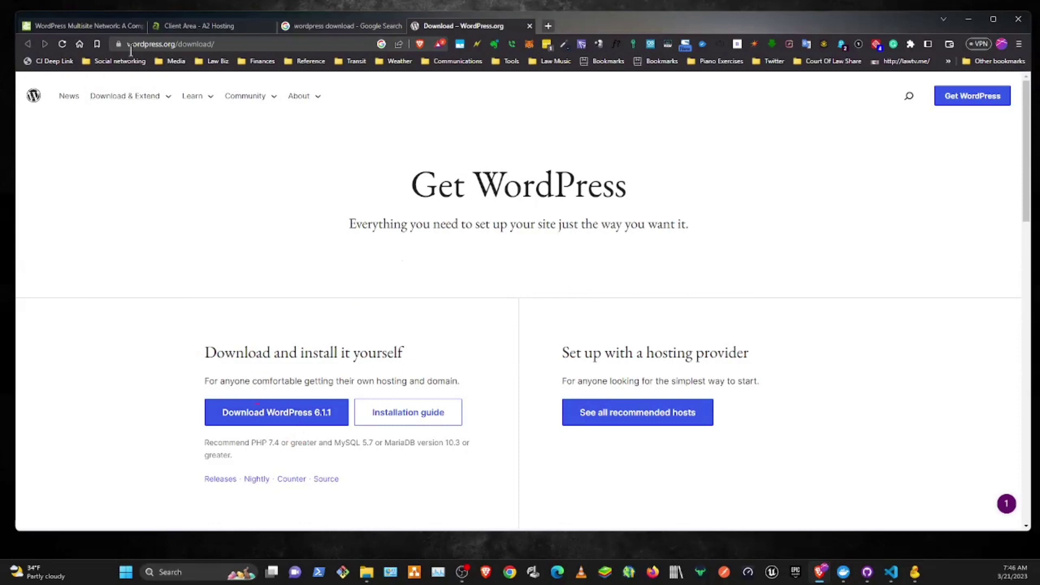
Step: Download WordPress 6.1.1 as wordpress-6.1.1.zip into the local wordpress folder and show the file in File Explorer
{"action": "mouse_move", "coordinate": [151, 160]}
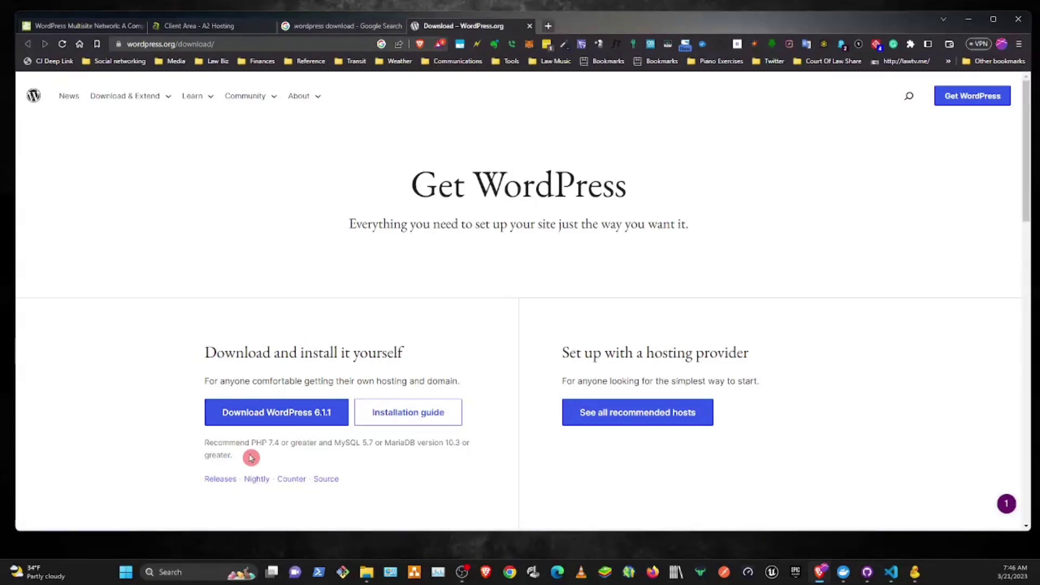
{"action": "left_click", "coordinate": [272, 421]}
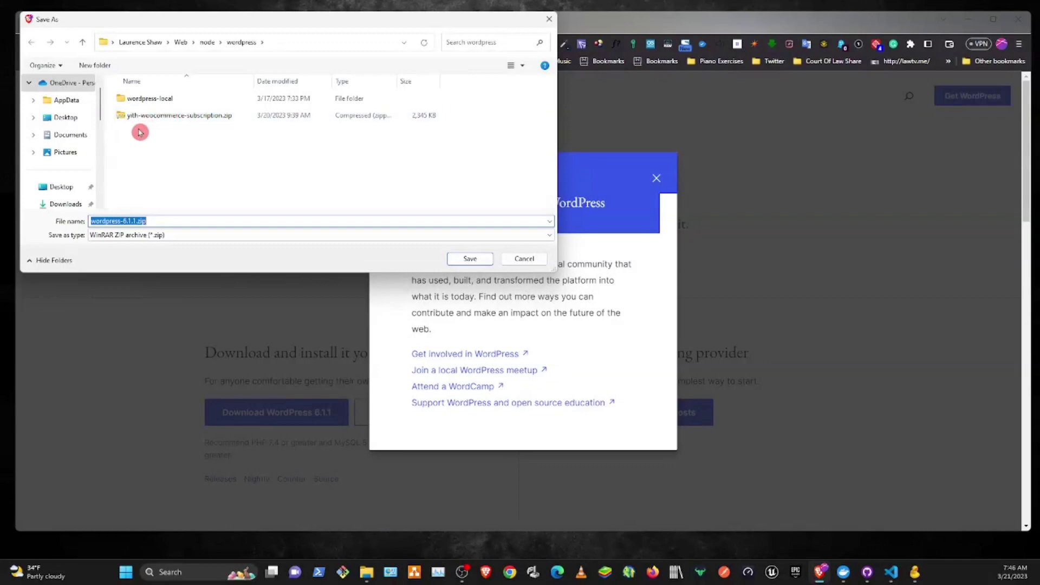
{"action": "left_click", "coordinate": [470, 259]}
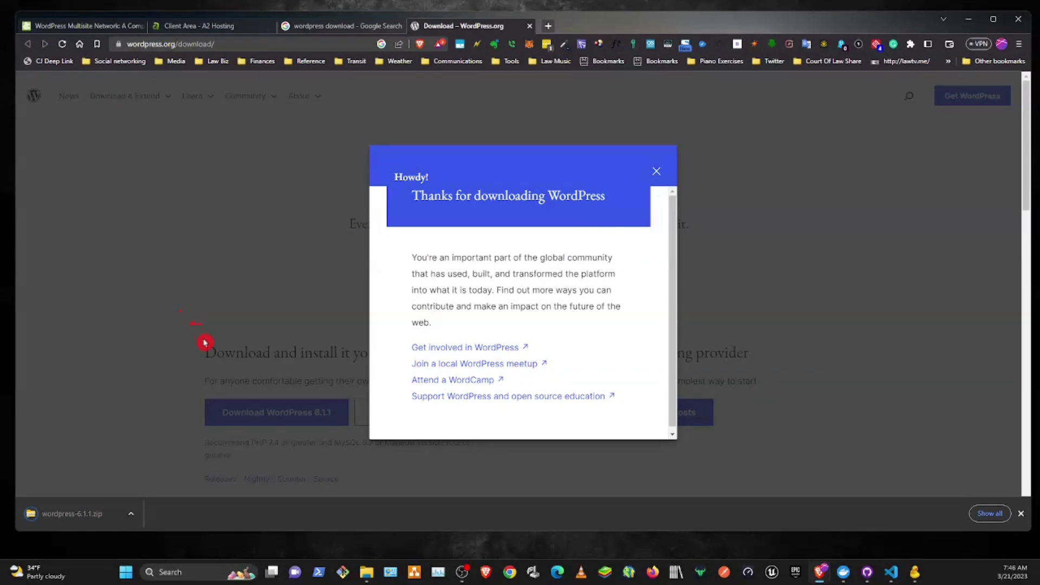
{"action": "left_click", "coordinate": [131, 519]}
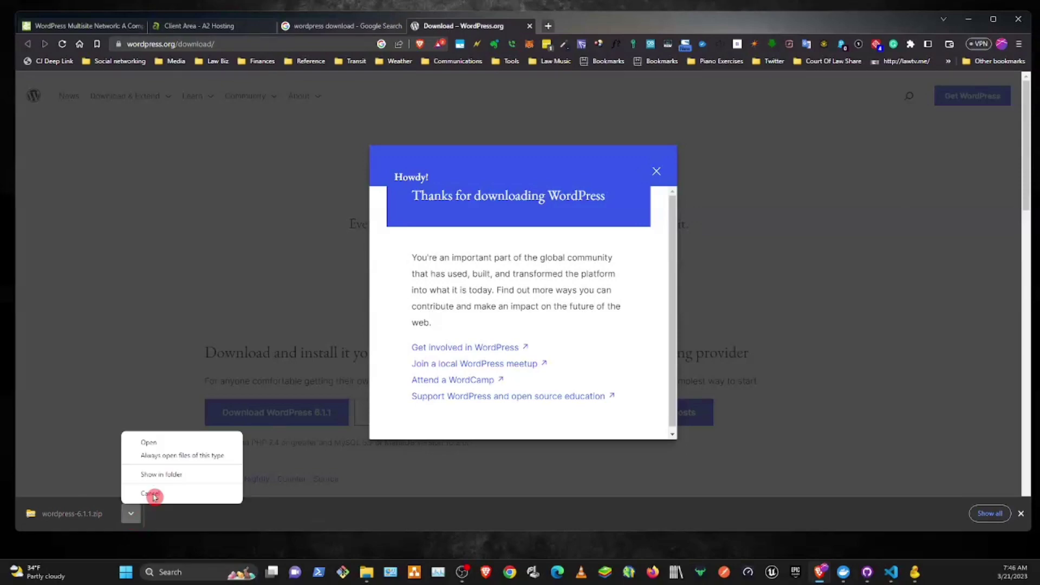
{"action": "left_click", "coordinate": [162, 475]}
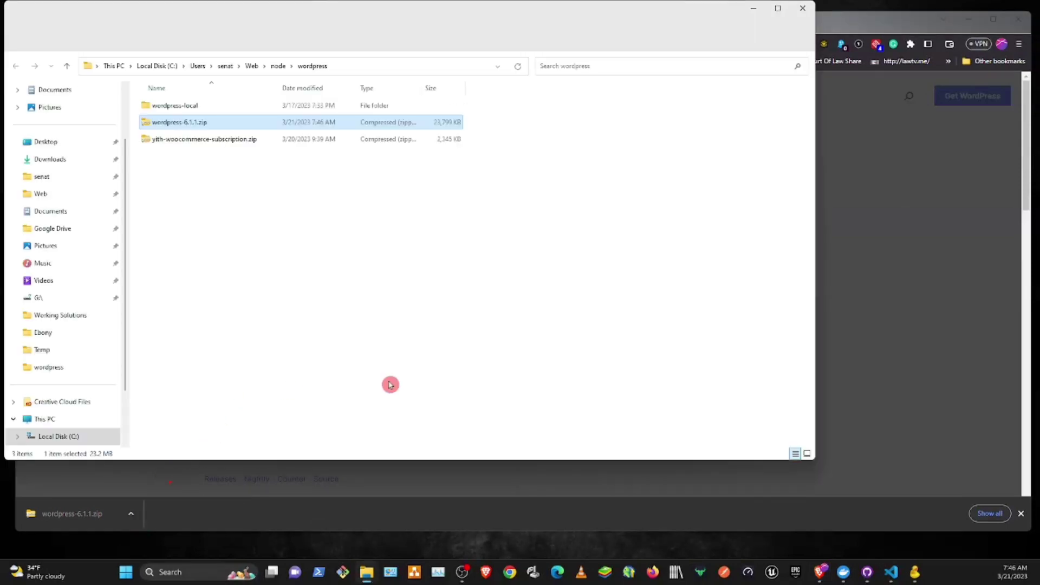
{"action": "left_click_drag", "start_coordinate": [451, 11], "coordinate": [602, 64]}
Step: Create a new folder named wordpress6.1.1 inside the wordpress folder
{"action": "right_click", "coordinate": [333, 236]}
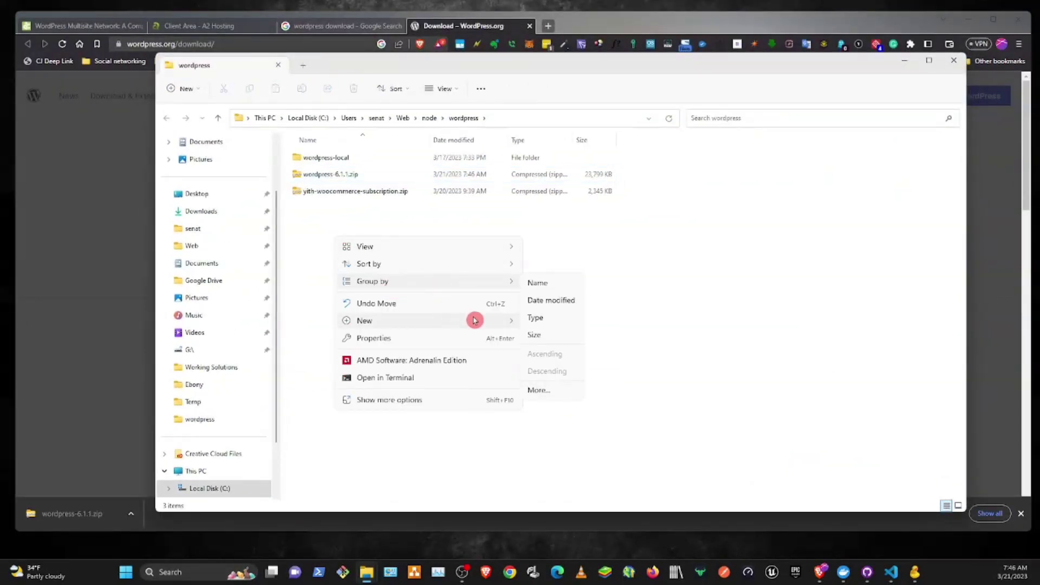
{"action": "left_click", "coordinate": [539, 322]}
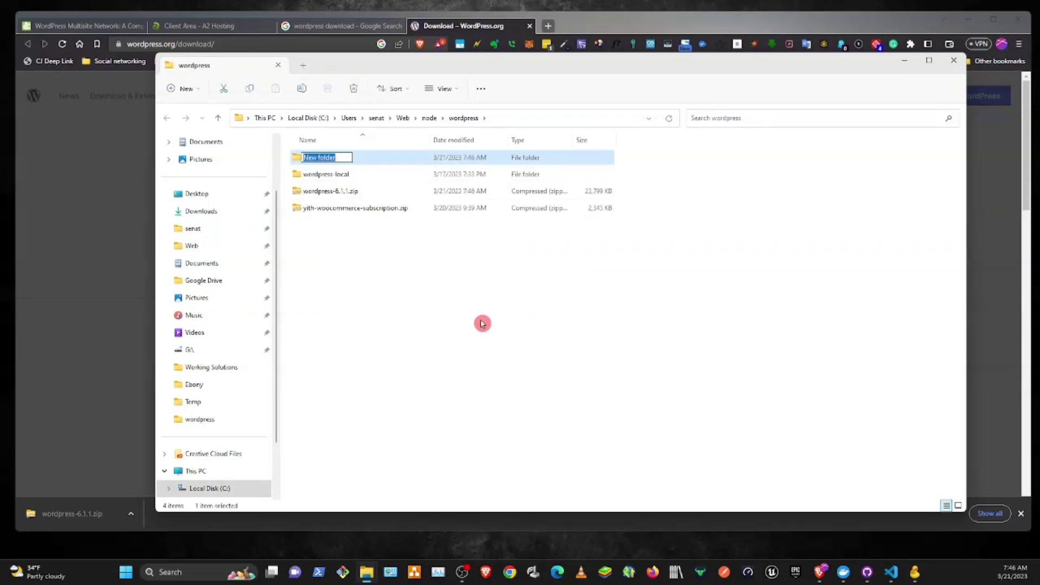
{"action": "type", "text": "wordpress6.1.1"}
{"action": "key", "text": "Return"}
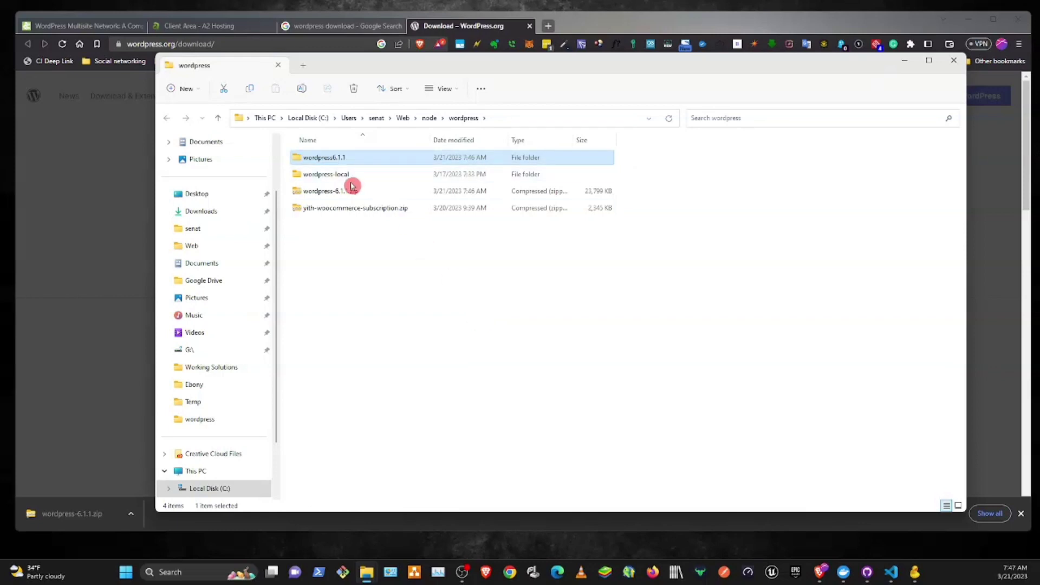
Step: Move wordpress-6.1.1.zip into the wordpress6.1.1 folder and extract the archive there
{"action": "left_click_drag", "start_coordinate": [332, 191], "coordinate": [326, 163]}
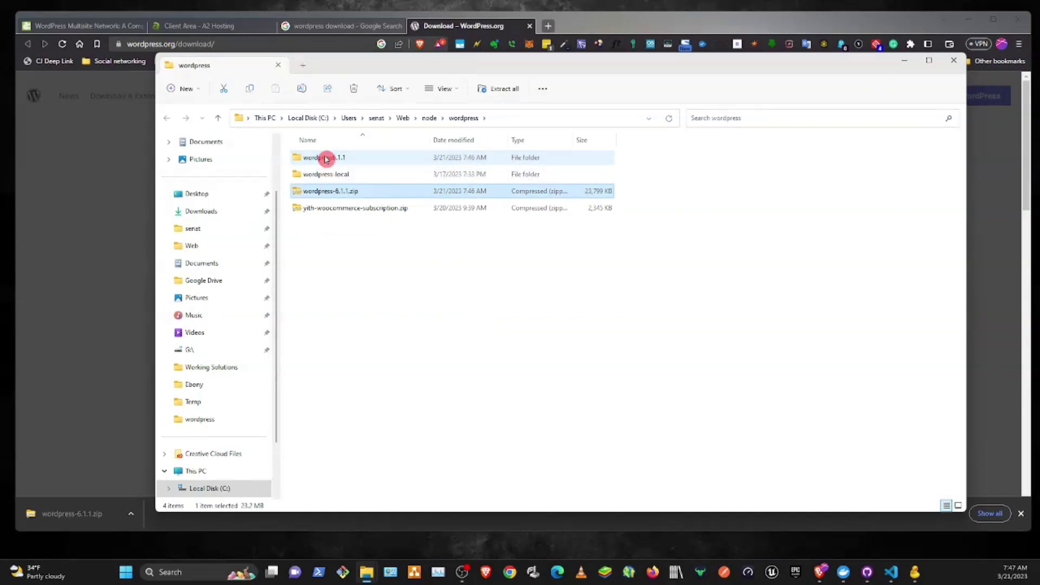
{"action": "double_click", "coordinate": [325, 158]}
{"action": "right_click", "coordinate": [331, 158]}
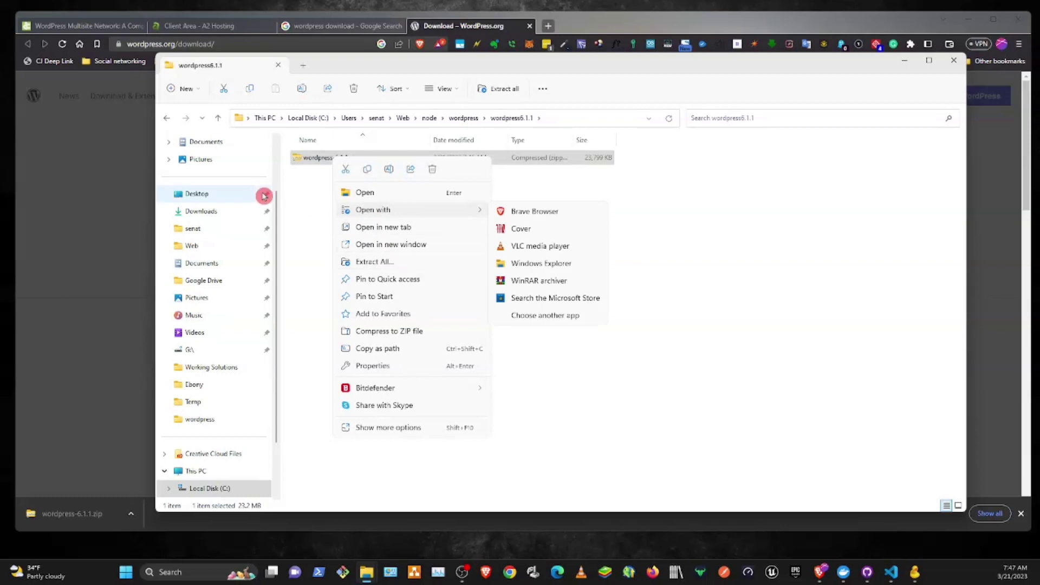
{"action": "left_click", "coordinate": [388, 428]}
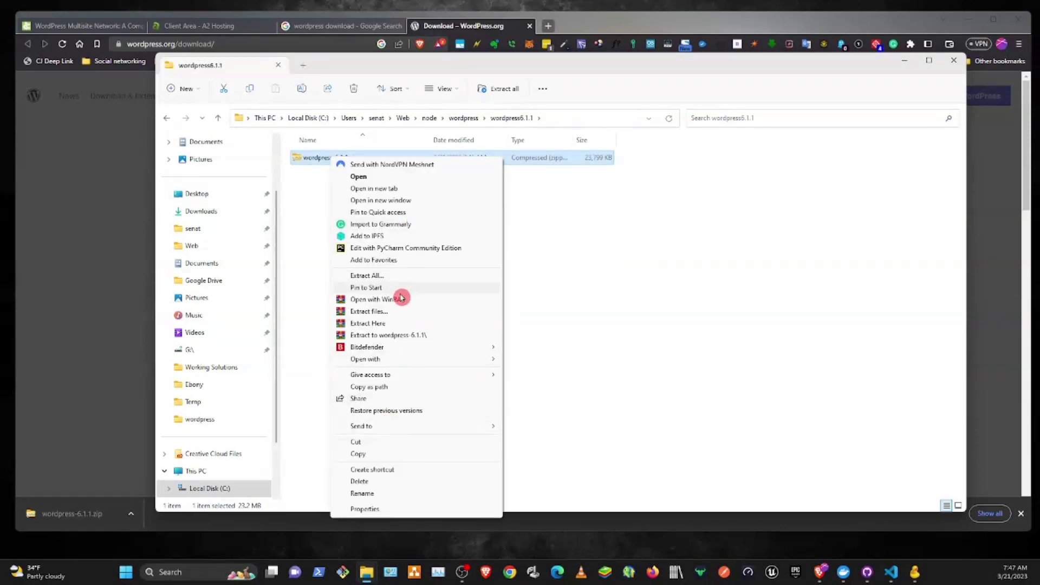
{"action": "left_click", "coordinate": [386, 323]}
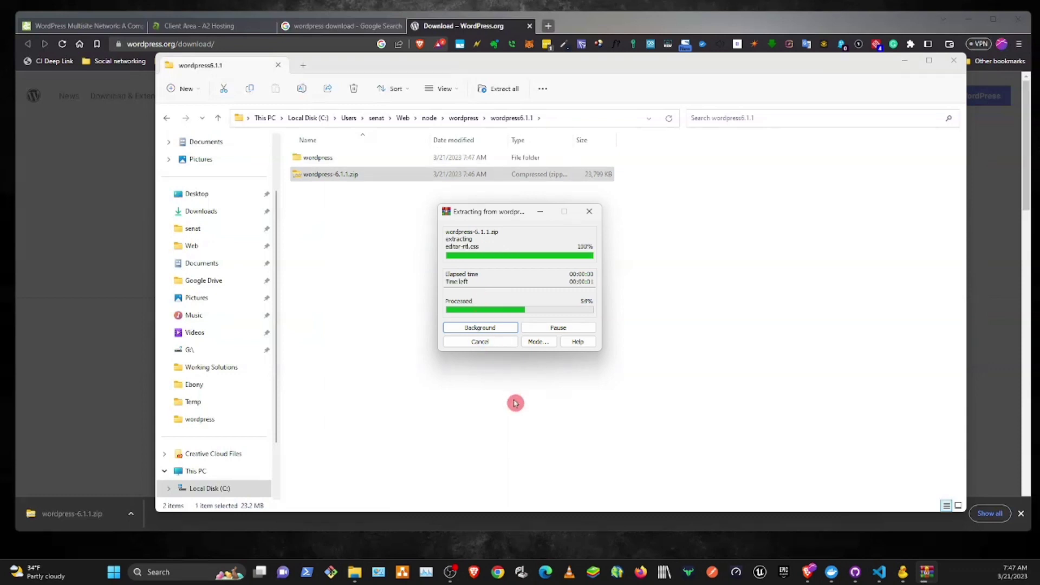
Step: Upload everything inside the extracted wordpress folder to public_html in Cyberduck, overwriting the existing files
{"action": "double_click", "coordinate": [328, 158]}
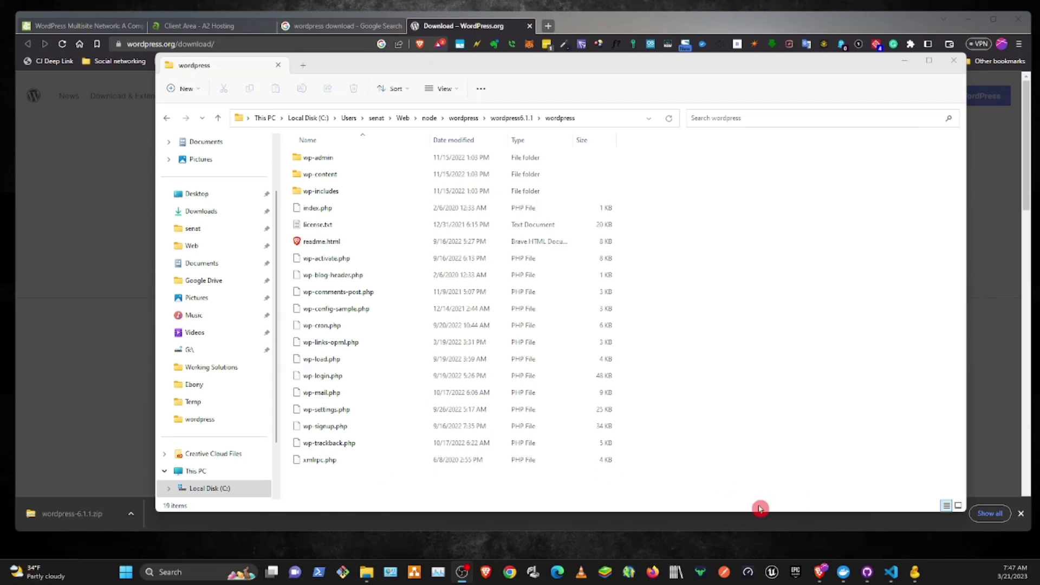
{"action": "left_click_drag", "start_coordinate": [327, 485], "coordinate": [374, 154]}
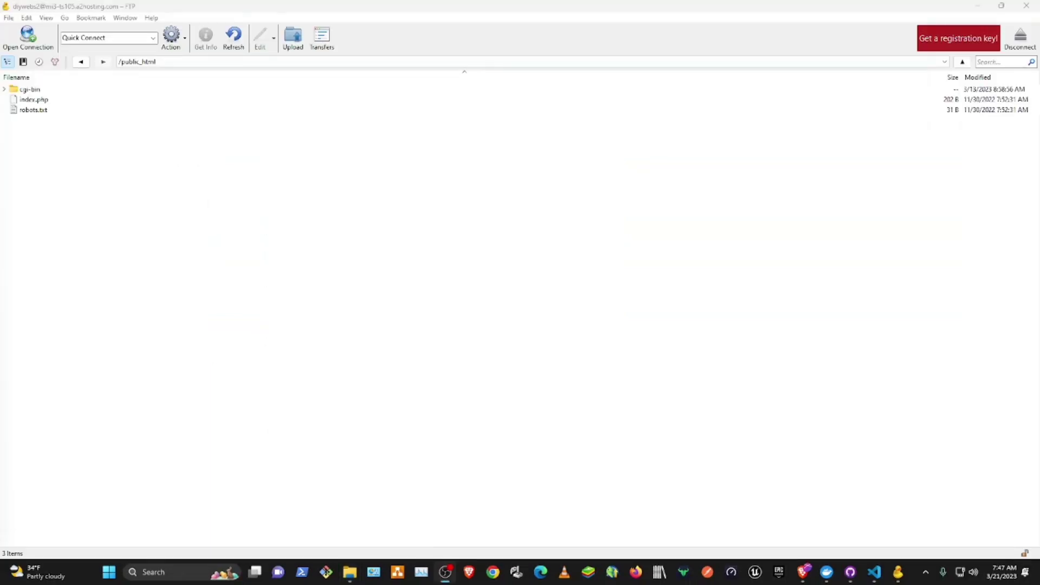
{"action": "left_click_drag", "start_coordinate": [234, 282], "coordinate": [267, 267]}
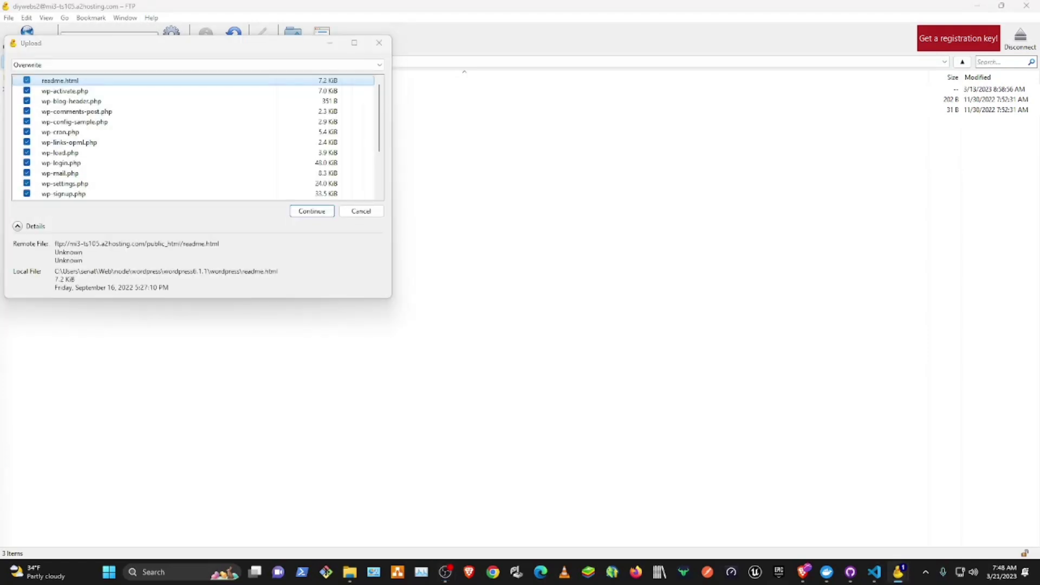
{"action": "left_click", "coordinate": [306, 212]}
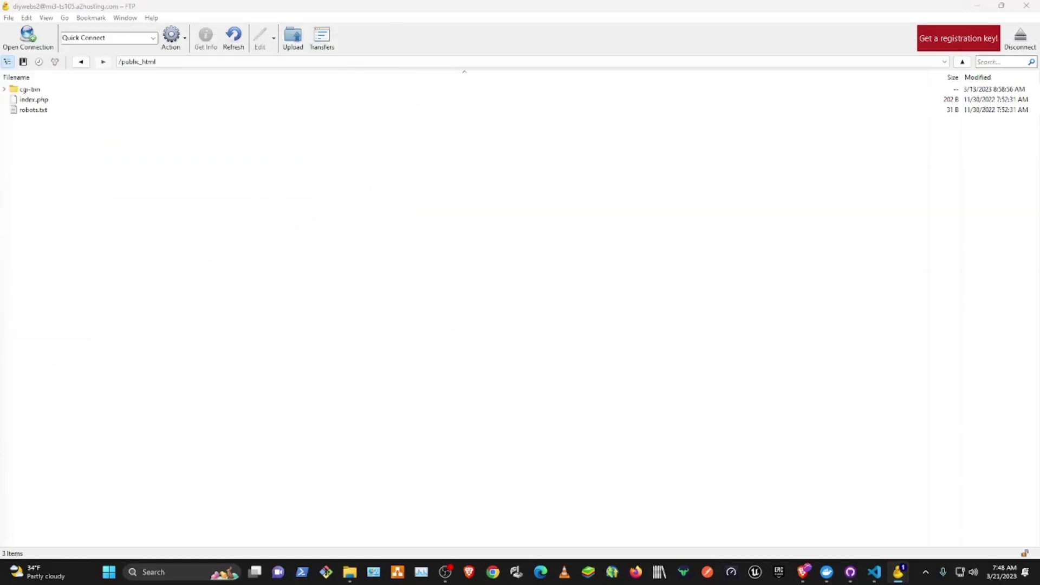
{"action": "left_click_drag", "start_coordinate": [473, 220], "coordinate": [506, 202]}
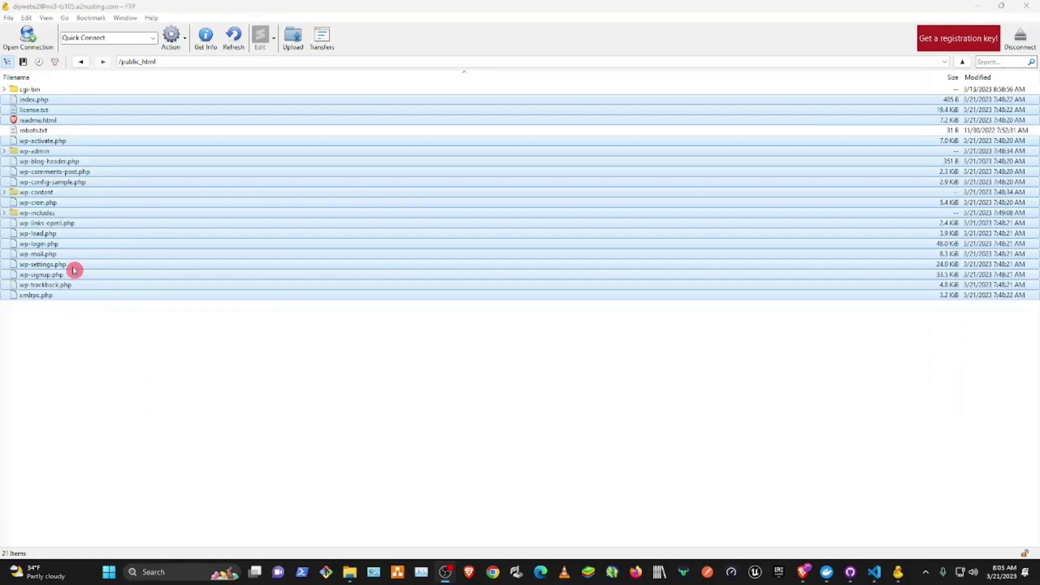
Step: Rename wp-config-sample.php in public_html to wp-config.php, continuing with the unsecured FTP connection
{"action": "left_click", "coordinate": [75, 226]}
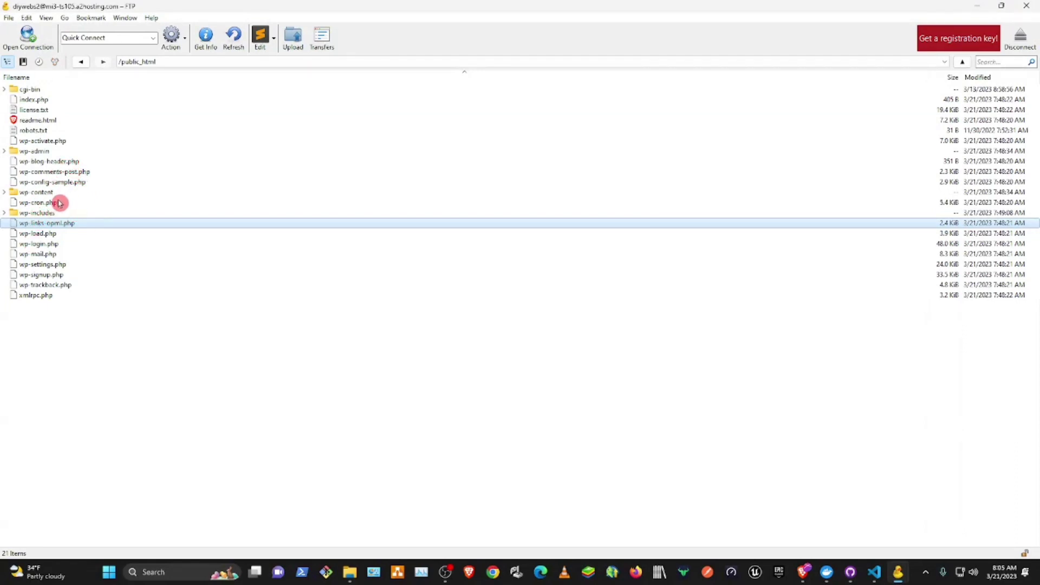
{"action": "left_click", "coordinate": [72, 182]}
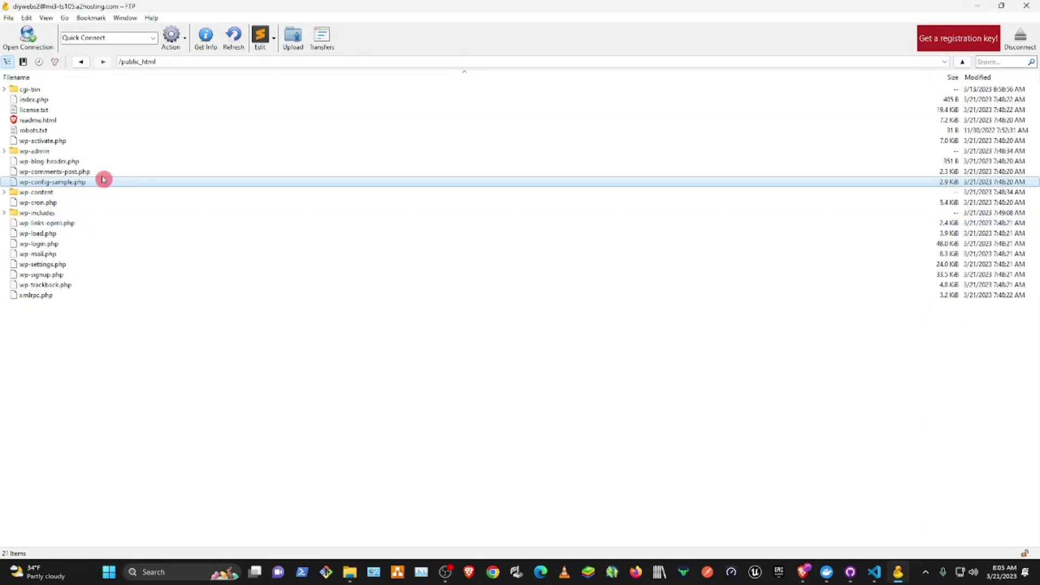
{"action": "right_click", "coordinate": [59, 184]}
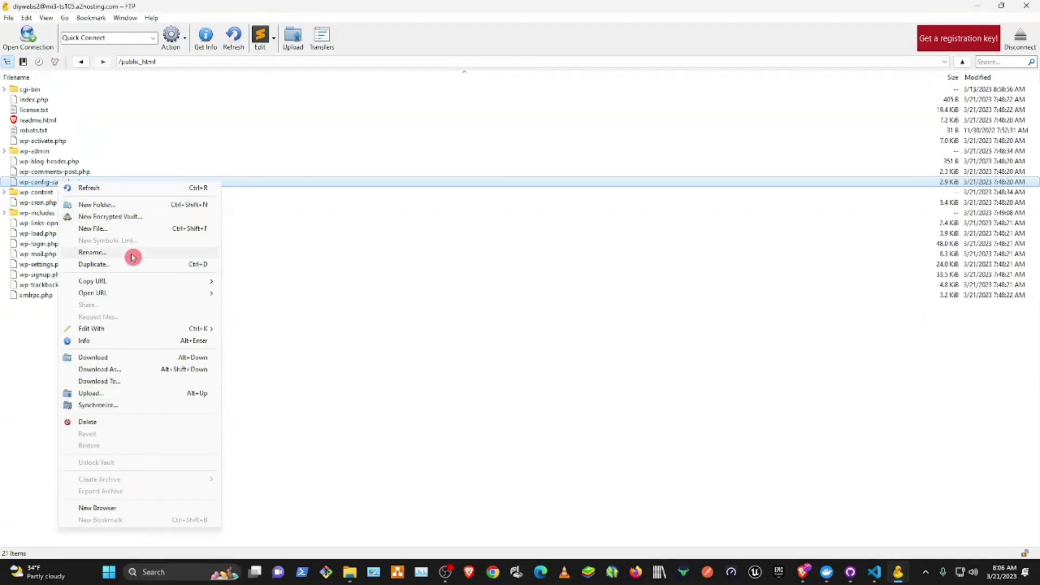
{"action": "left_click", "coordinate": [133, 252]}
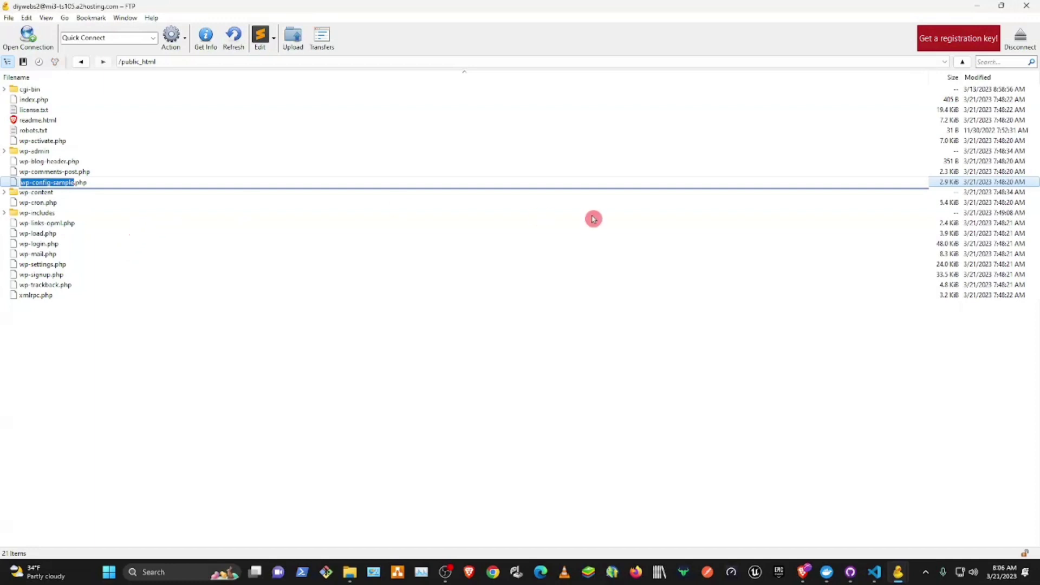
{"action": "key", "text": "Right"}
{"action": "key", "text": "Return"}
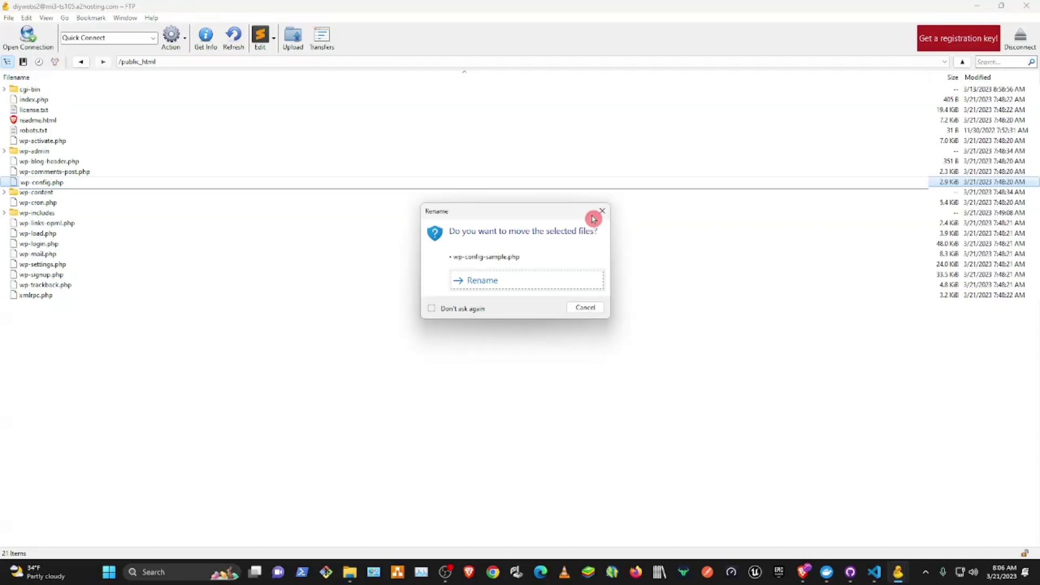
{"action": "left_click", "coordinate": [465, 281]}
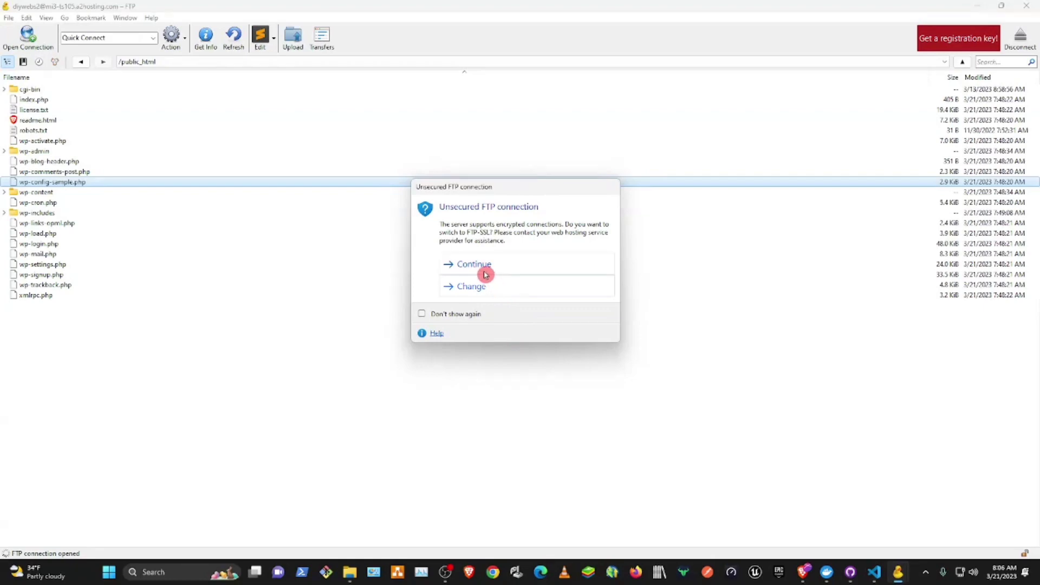
{"action": "left_click", "coordinate": [480, 265]}
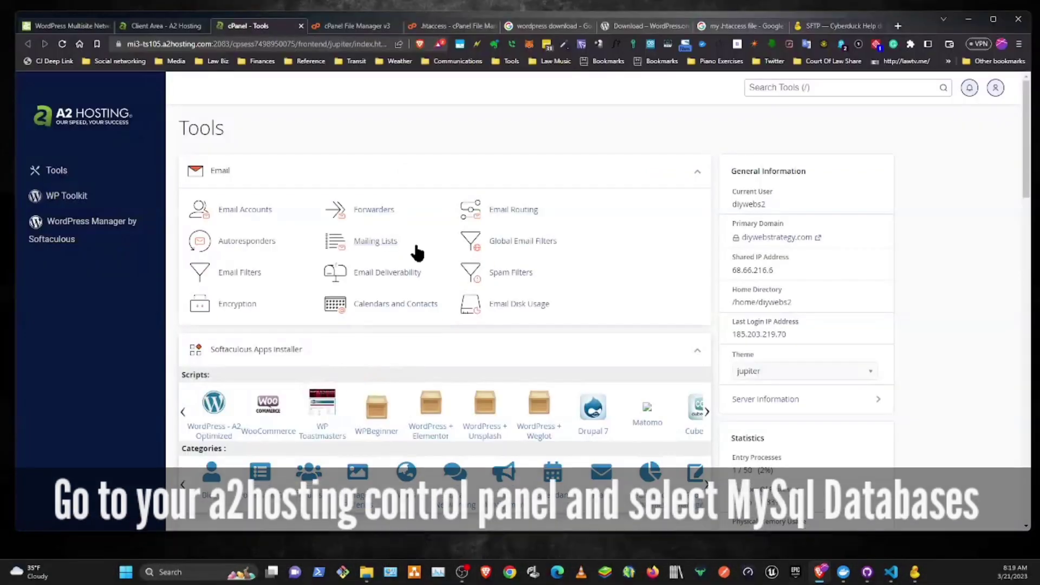
Step: Switch to the A2 Hosting cPanel in the browser and open the MySQL Databases page
{"action": "left_click", "coordinate": [245, 232]}
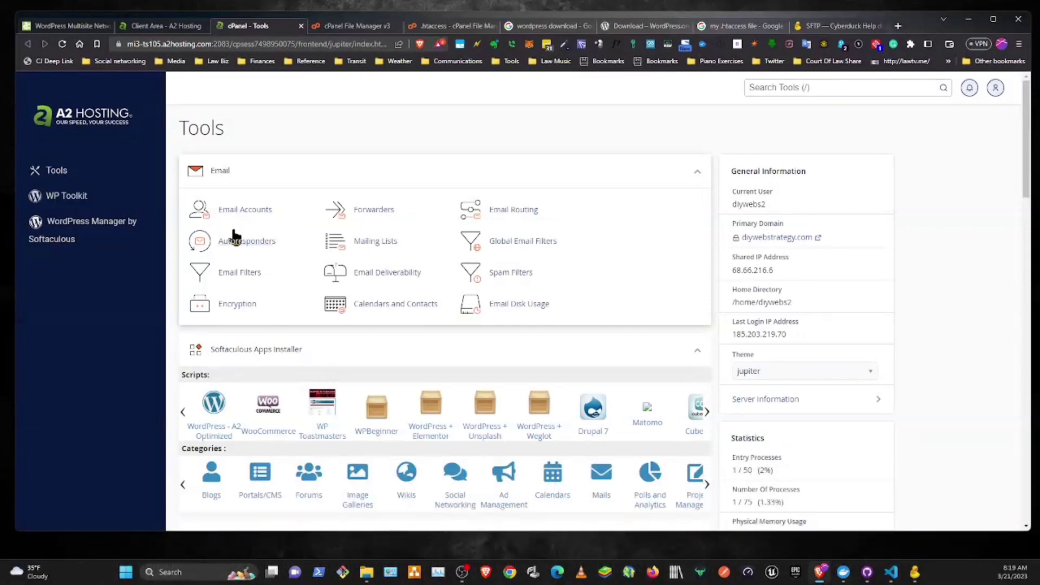
{"action": "scroll", "coordinate": [174, 255], "scroll_direction": "down", "scroll_amount": 5}
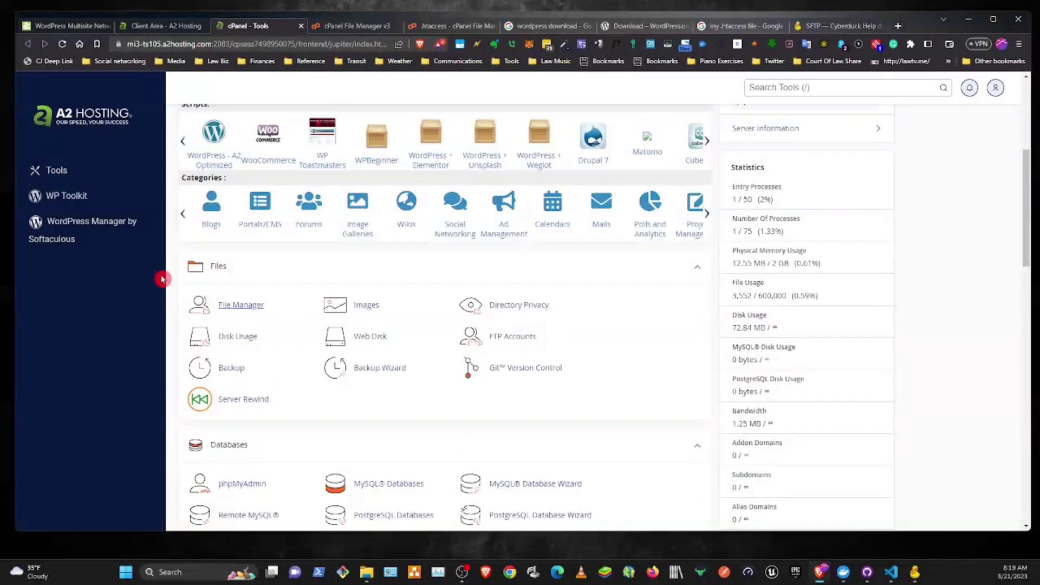
{"action": "scroll", "coordinate": [162, 279], "scroll_direction": "down", "scroll_amount": 1}
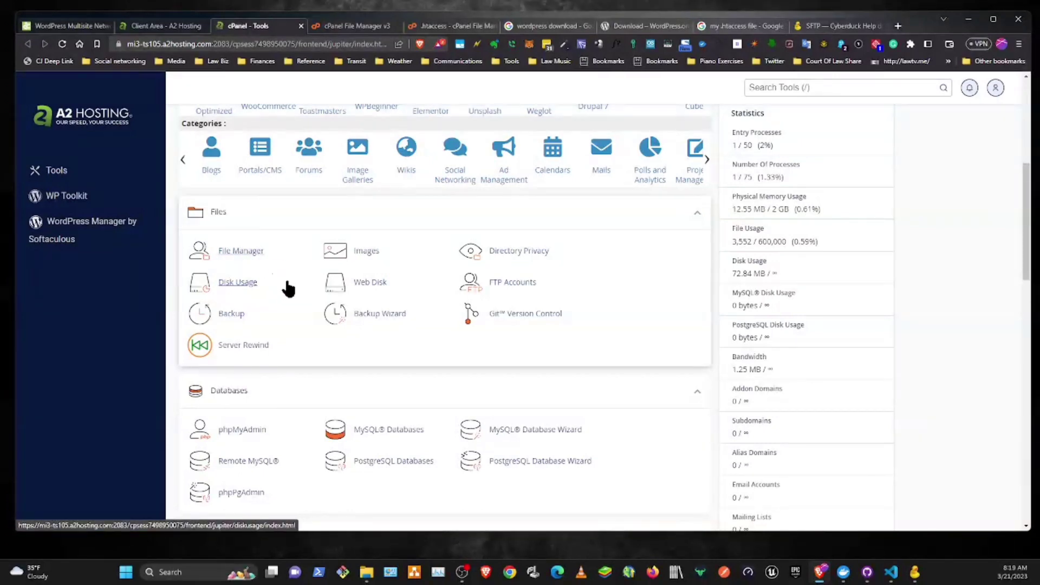
{"action": "scroll", "coordinate": [291, 328], "scroll_direction": "down", "scroll_amount": 2}
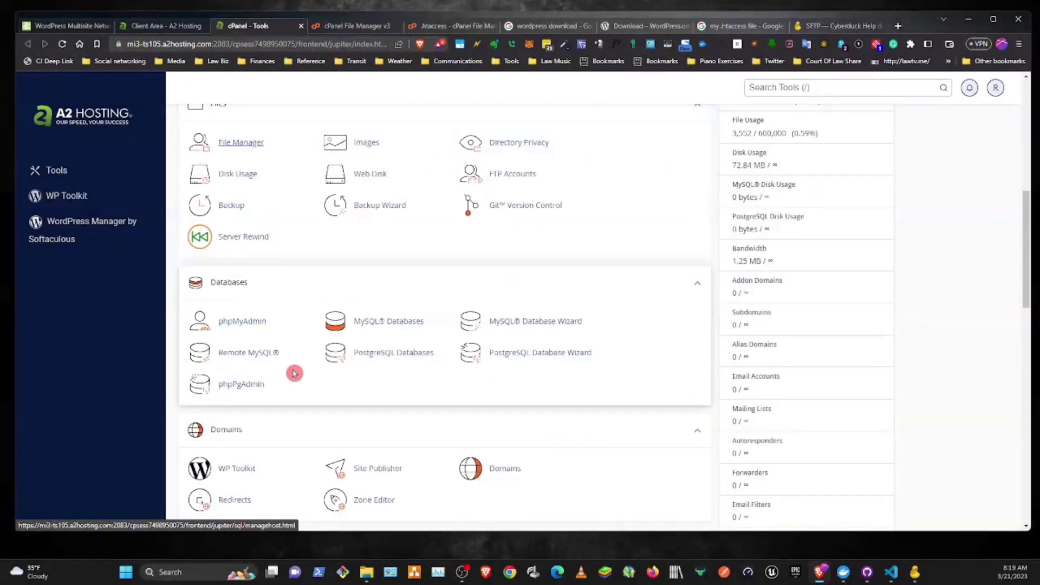
{"action": "left_click", "coordinate": [394, 325]}
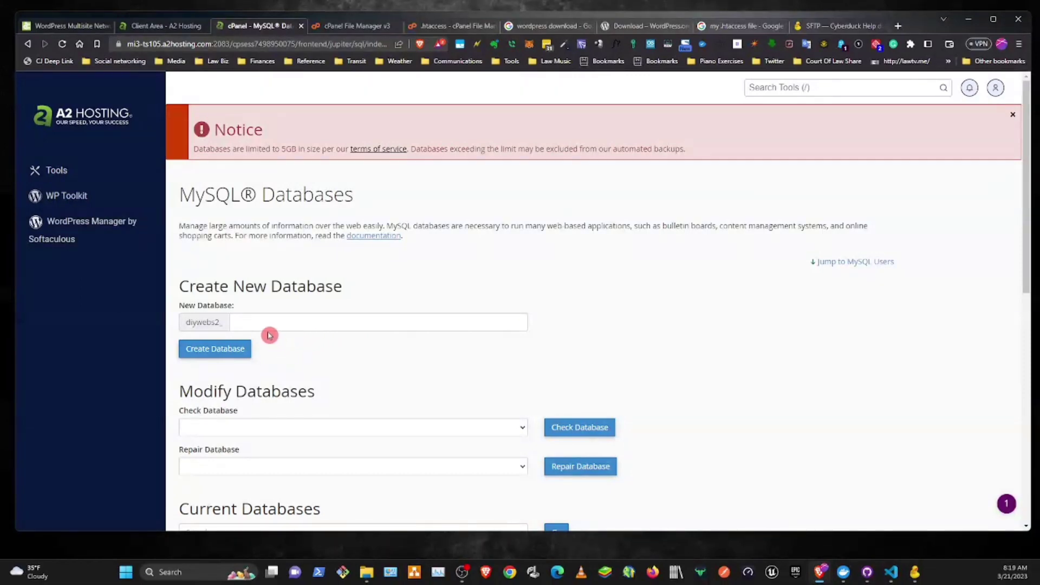
Step: Create a new MySQL database named diy after the account prefix, then return to the databases page and dismiss the notice
{"action": "left_click", "coordinate": [268, 323]}
{"action": "left_click", "coordinate": [635, 237]}
{"action": "scroll", "coordinate": [304, 279], "scroll_direction": "down", "scroll_amount": 2}
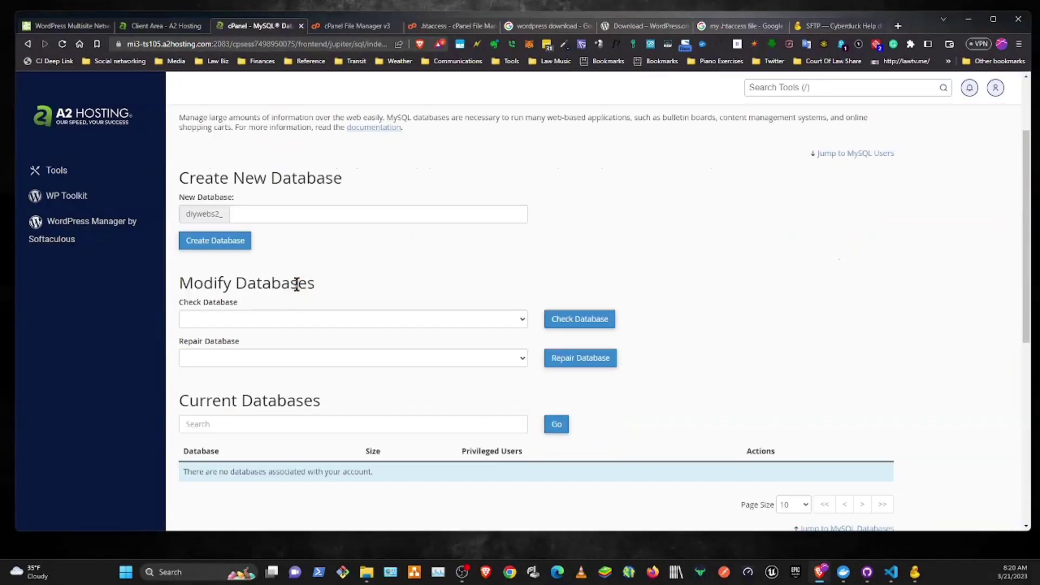
{"action": "scroll", "coordinate": [292, 287], "scroll_direction": "down", "scroll_amount": 2}
{"action": "scroll", "coordinate": [292, 290], "scroll_direction": "up", "scroll_amount": 4}
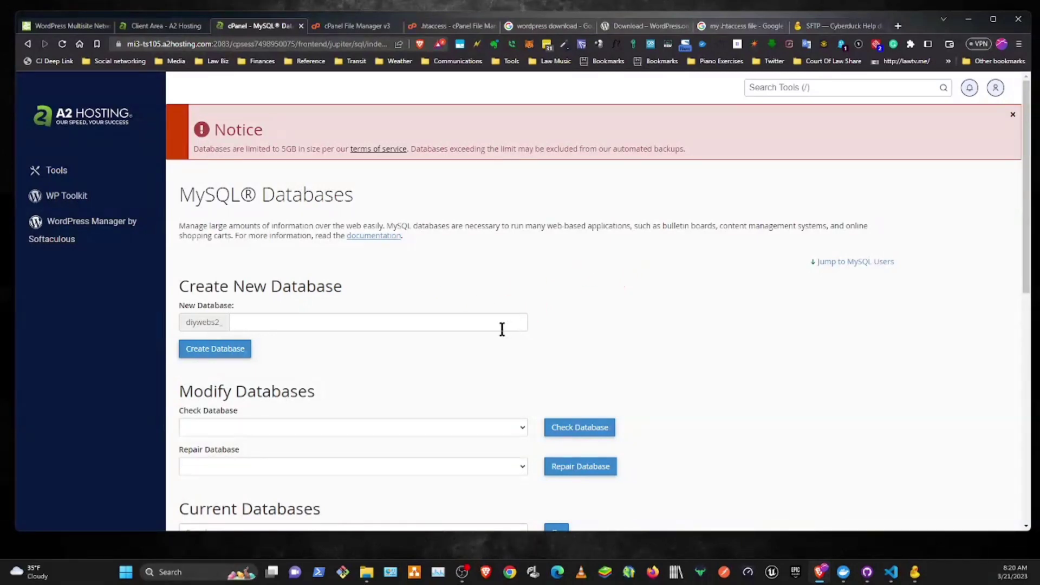
{"action": "left_click", "coordinate": [279, 320]}
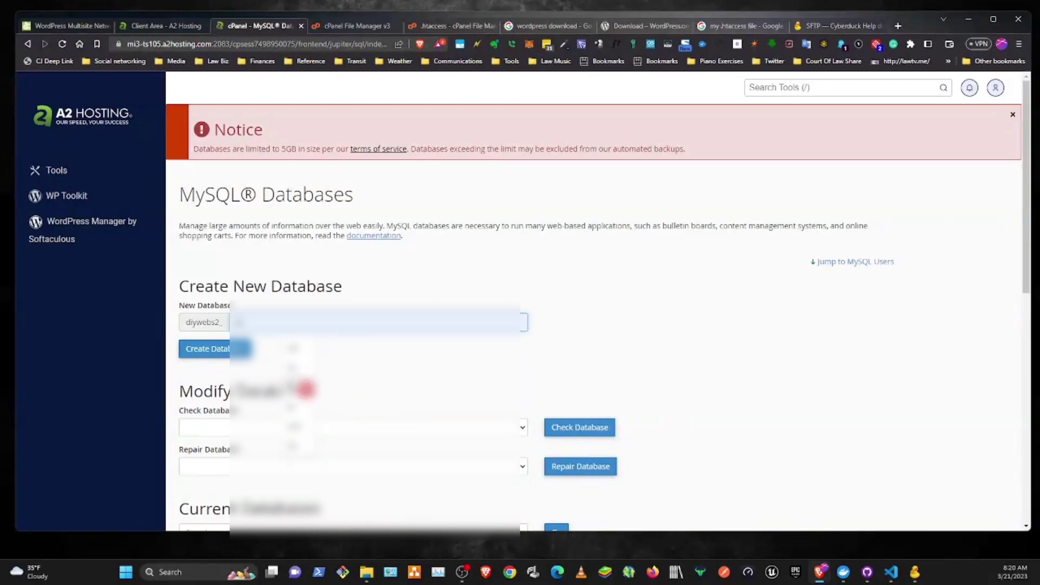
{"action": "left_click", "coordinate": [300, 375]}
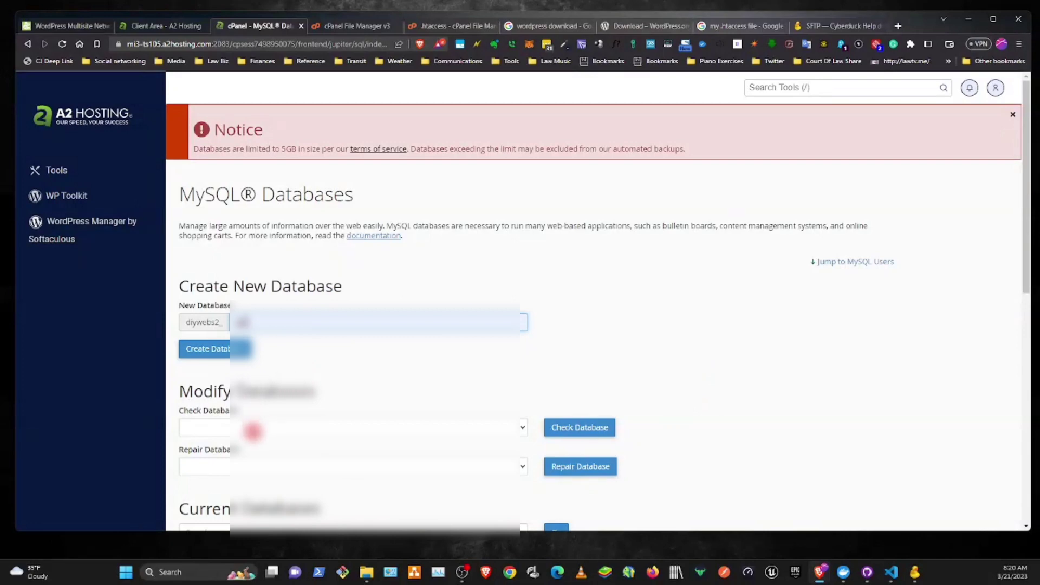
{"action": "left_click", "coordinate": [255, 432]}
{"action": "left_click", "coordinate": [256, 433]}
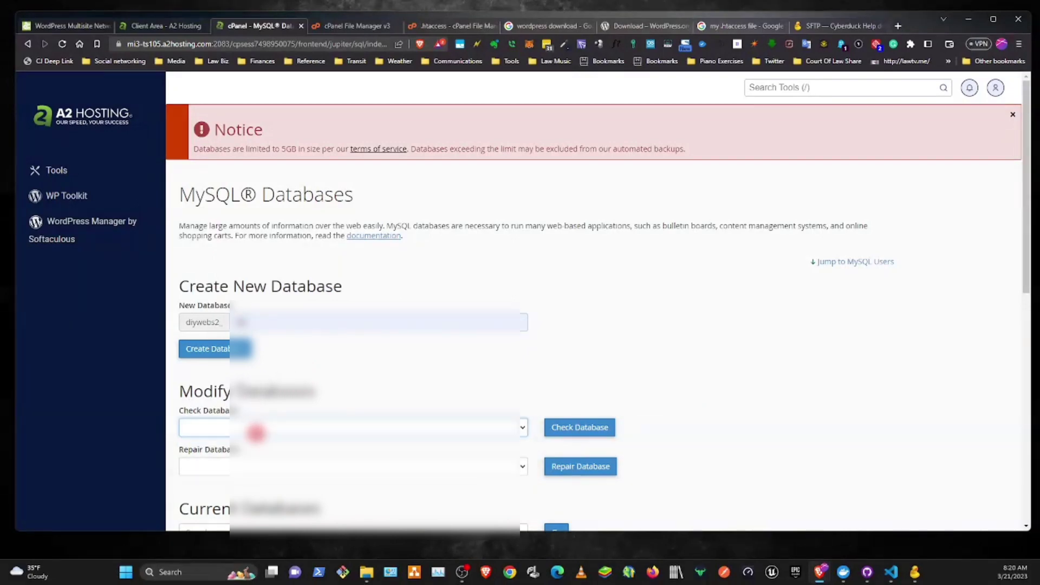
{"action": "left_click", "coordinate": [243, 353]}
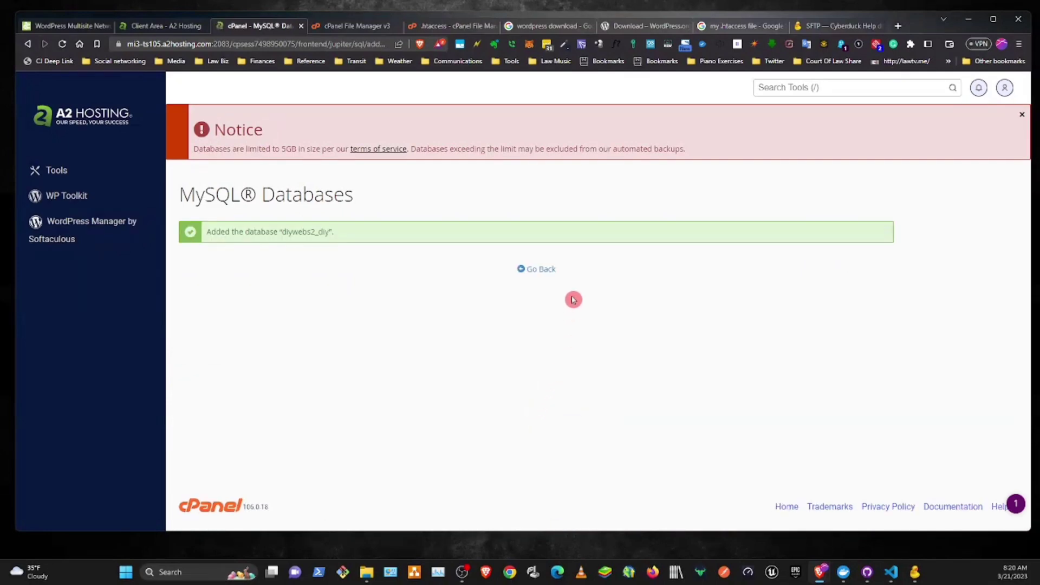
{"action": "left_click", "coordinate": [537, 270]}
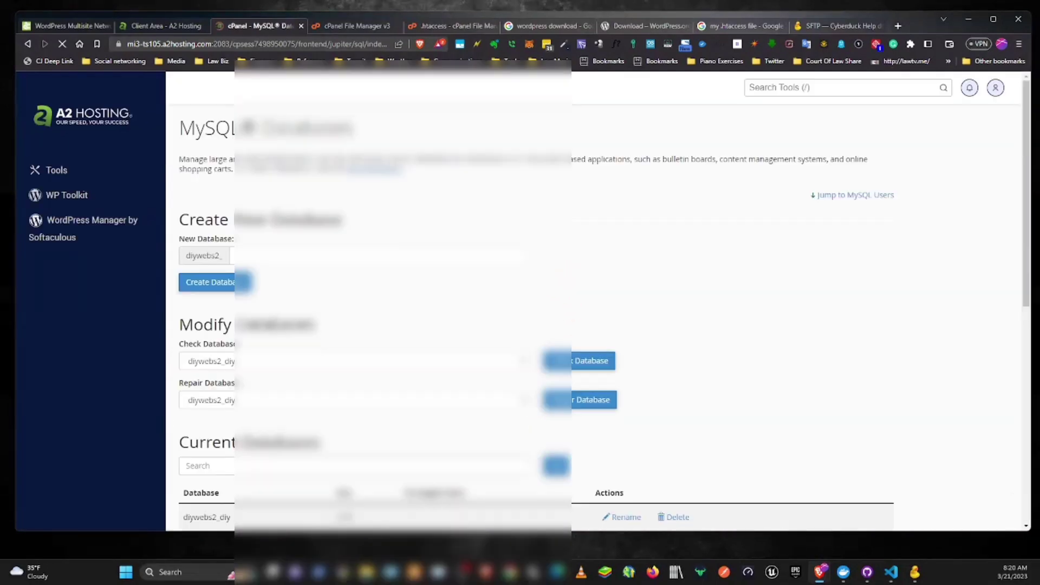
{"action": "left_click", "coordinate": [1014, 118]}
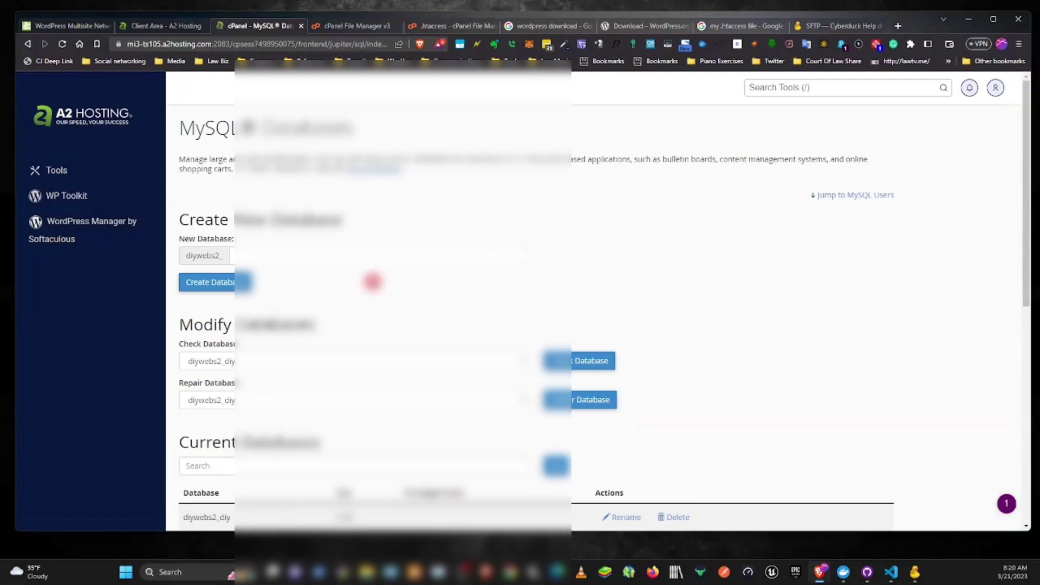
Step: Fill in the Add New User form with username law and a generated strong password in both password fields
{"action": "scroll", "coordinate": [242, 358], "scroll_direction": "down", "scroll_amount": 3}
{"action": "scroll", "coordinate": [253, 414], "scroll_direction": "down", "scroll_amount": 2}
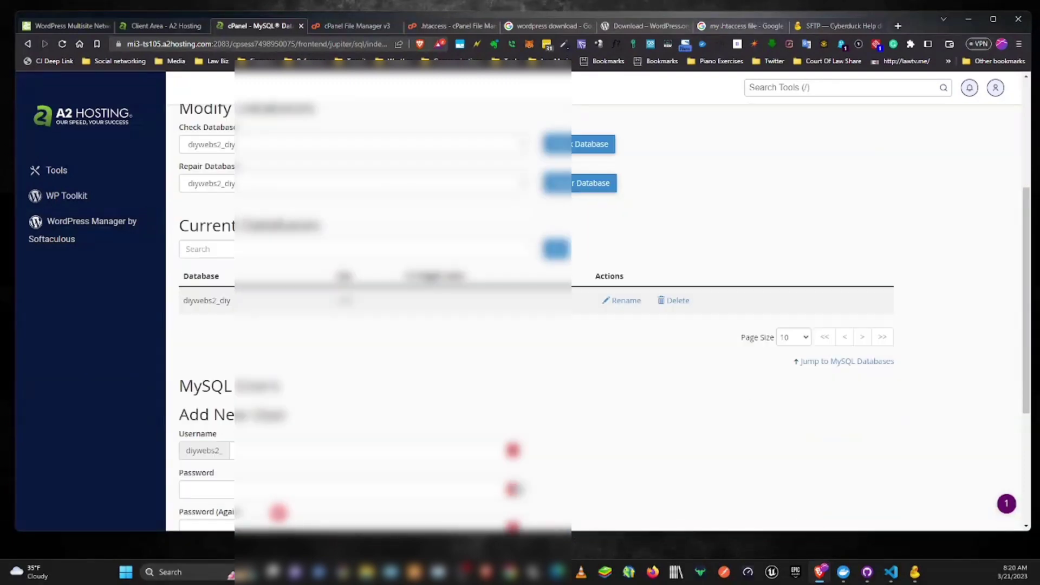
{"action": "scroll", "coordinate": [301, 455], "scroll_direction": "down", "scroll_amount": 1}
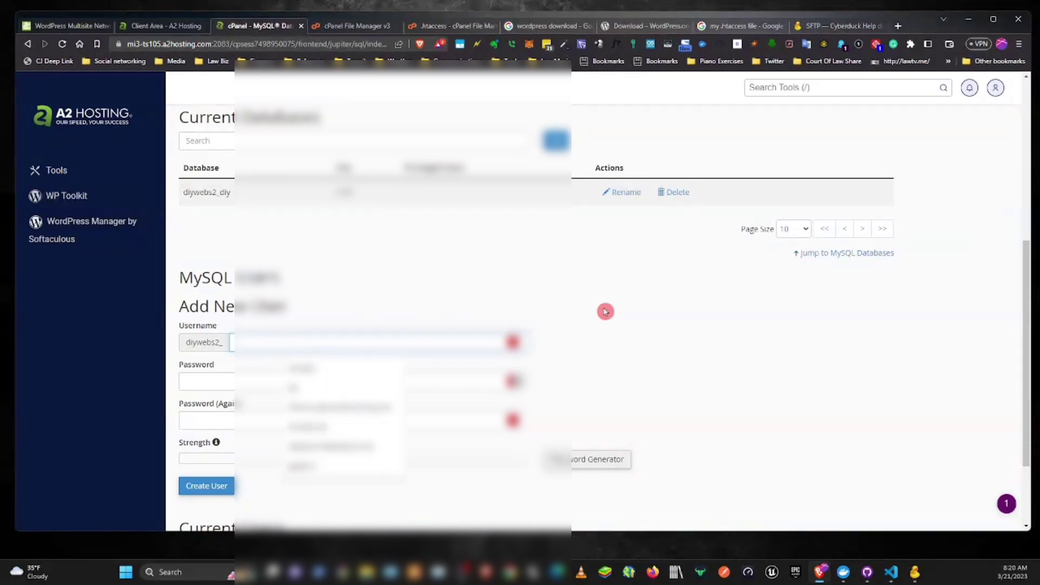
{"action": "left_click", "coordinate": [352, 342]}
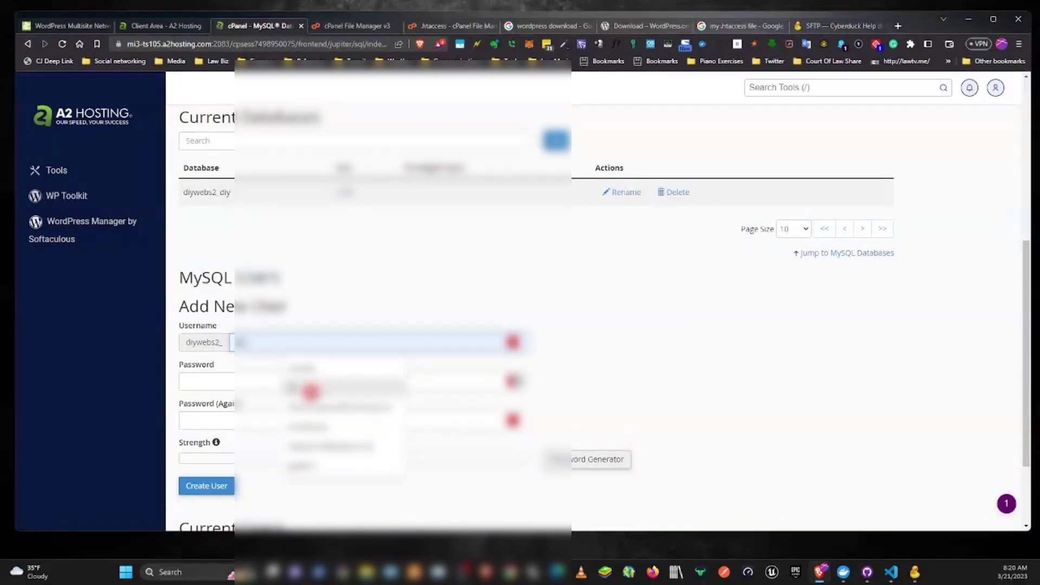
{"action": "left_click", "coordinate": [263, 381]}
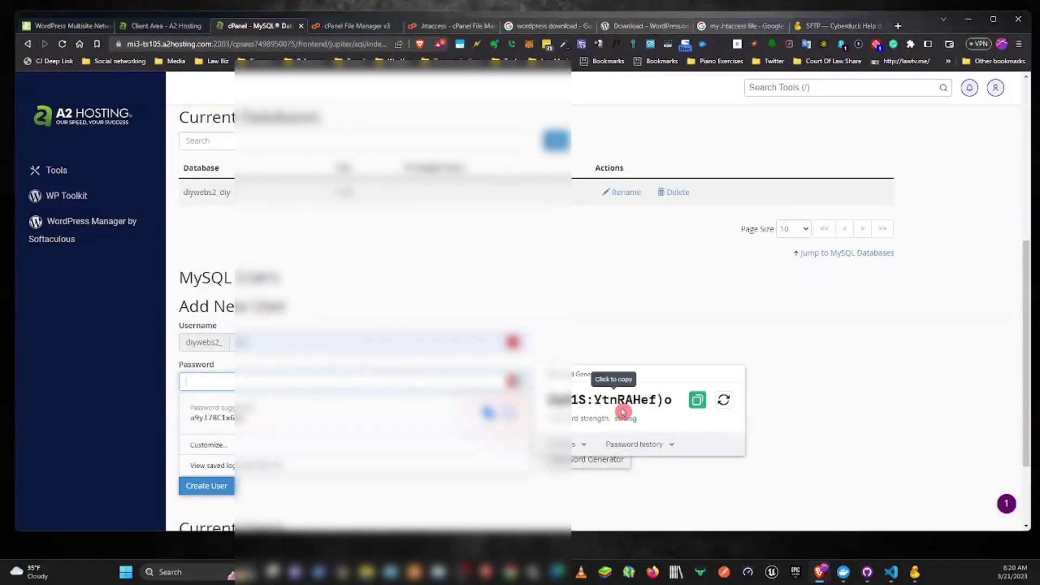
{"action": "left_click", "coordinate": [698, 400]}
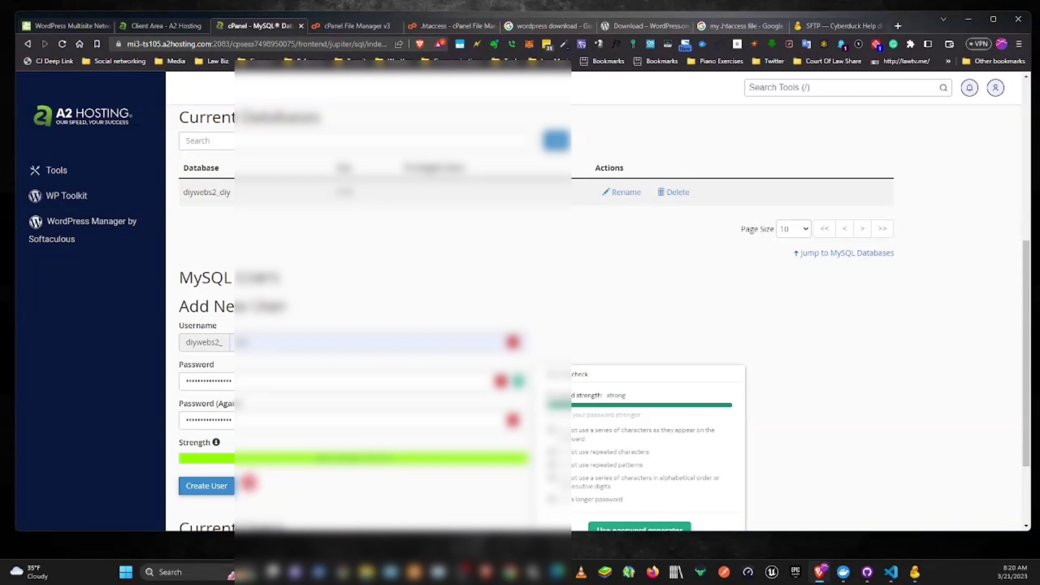
{"action": "scroll", "coordinate": [337, 413], "scroll_direction": "down", "scroll_amount": 1}
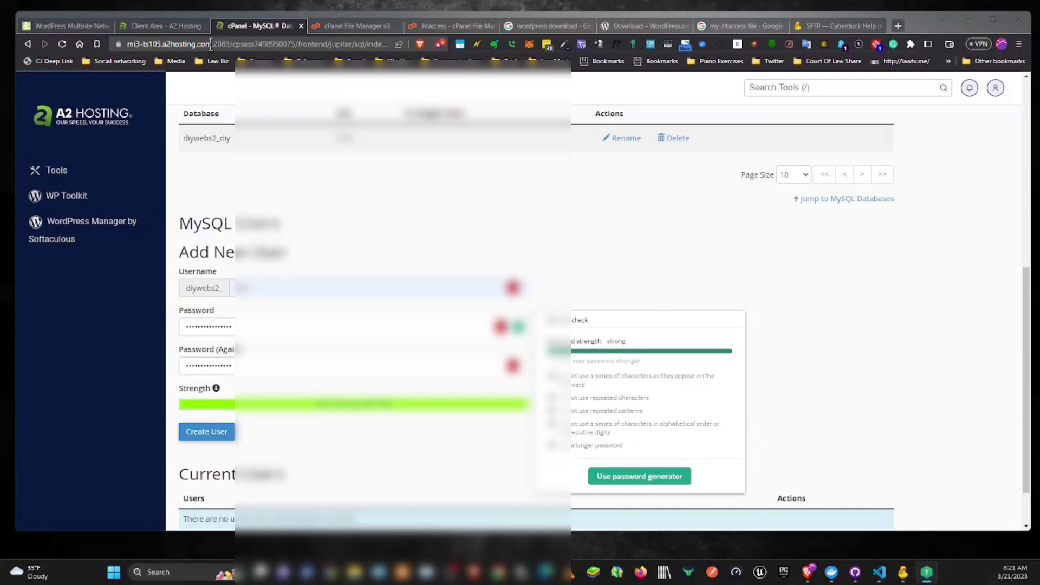
Step: Copy the cPanel server address, and create the new MySQL user, declining to save its password and returning to the databases page
{"action": "left_click_drag", "start_coordinate": [211, 43], "coordinate": [113, 43]}
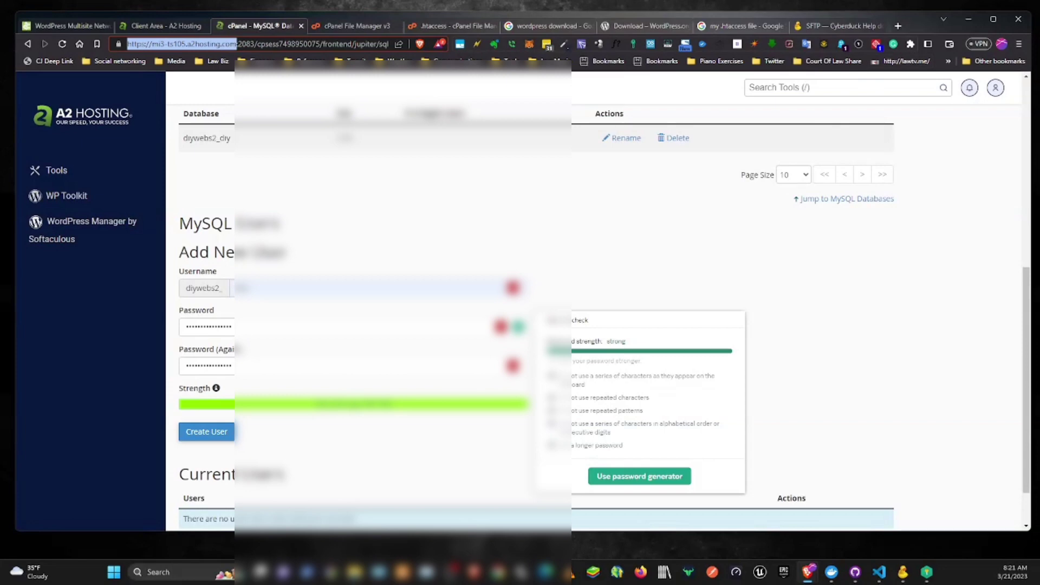
{"action": "key", "text": "alt+Tab"}
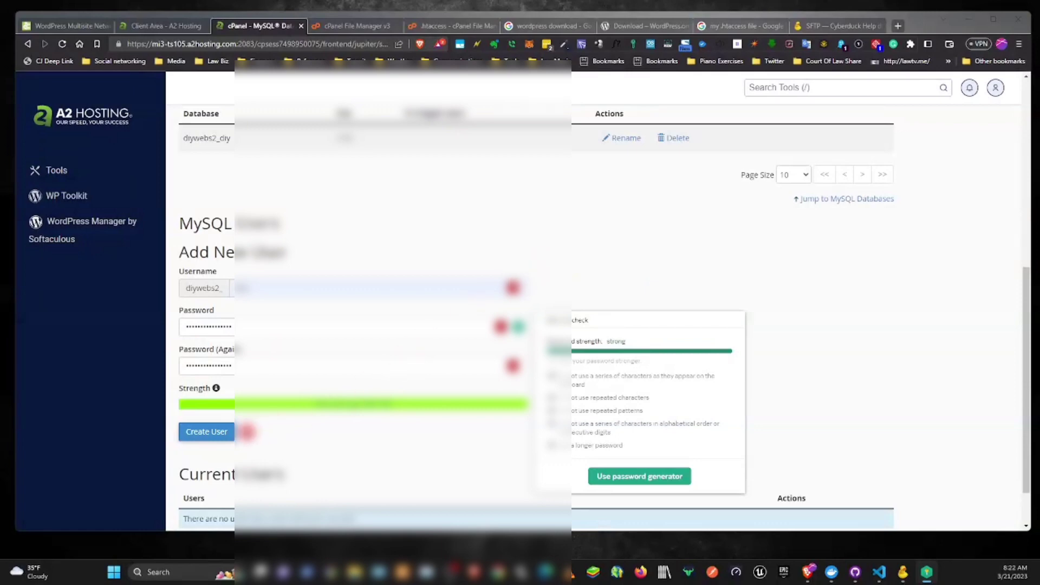
{"action": "left_click", "coordinate": [222, 440]}
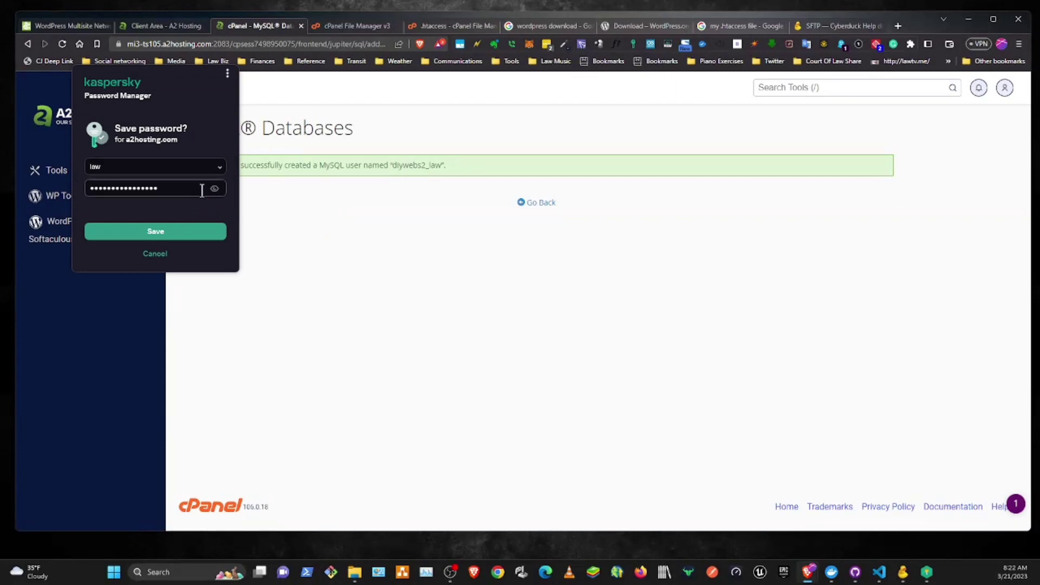
{"action": "left_click", "coordinate": [154, 255]}
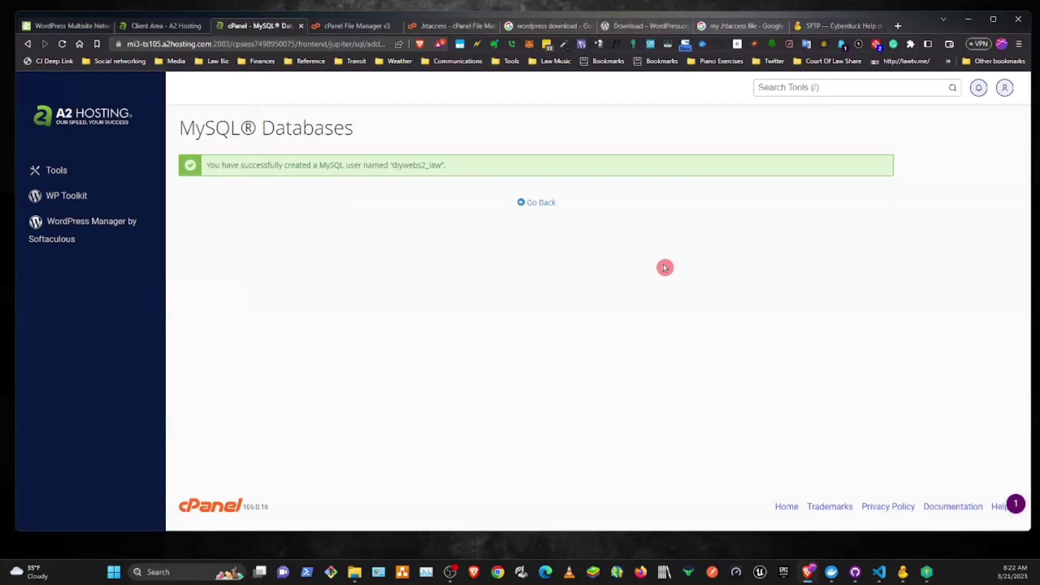
{"action": "left_click", "coordinate": [538, 207]}
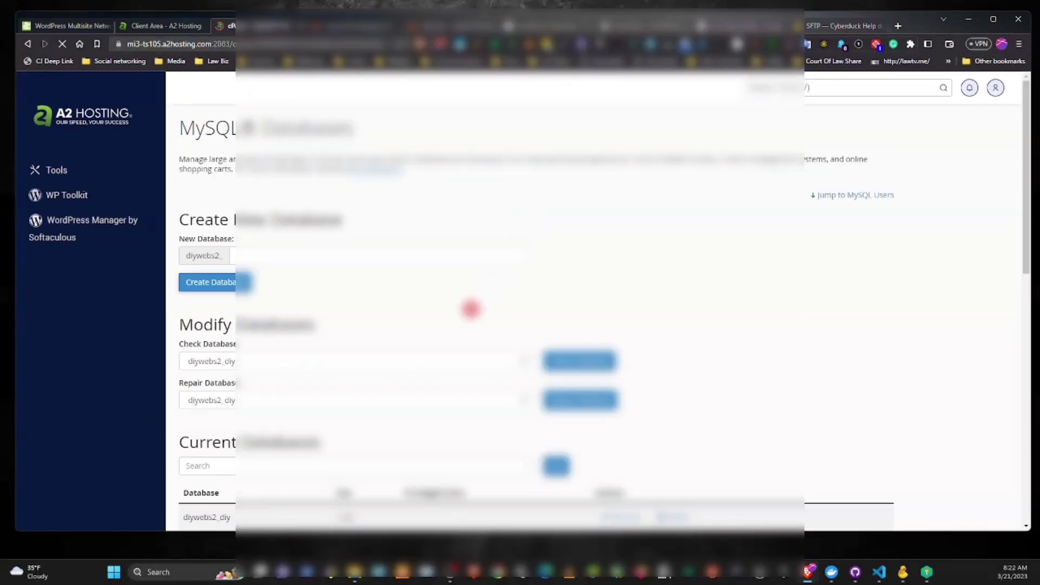
Step: Add the law user to the diy database with all privileges and return to the databases page
{"action": "scroll", "coordinate": [352, 369], "scroll_direction": "down", "scroll_amount": 5}
{"action": "scroll", "coordinate": [324, 363], "scroll_direction": "down", "scroll_amount": 5}
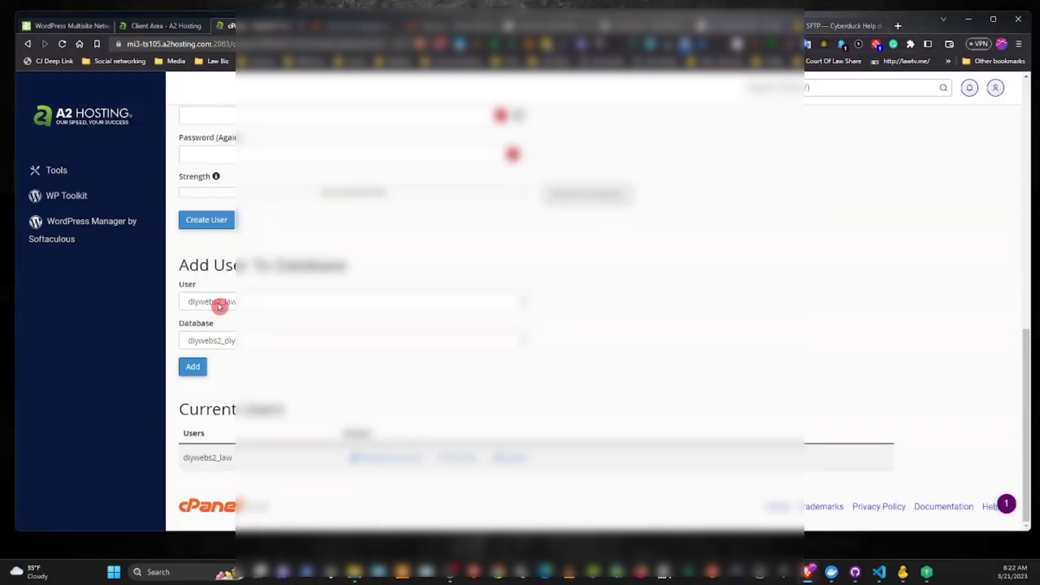
{"action": "left_click", "coordinate": [193, 367]}
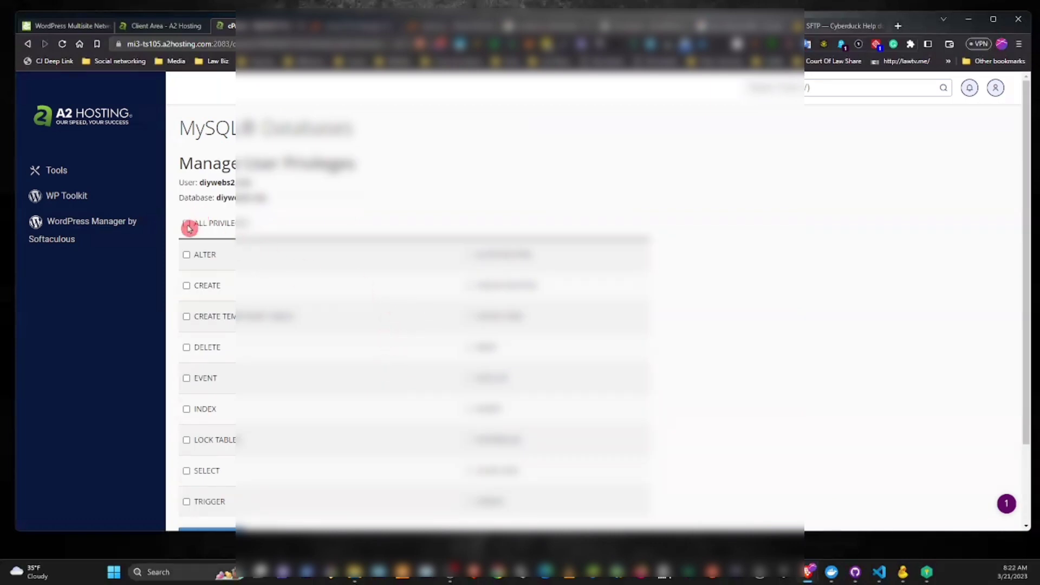
{"action": "left_click", "coordinate": [187, 223]}
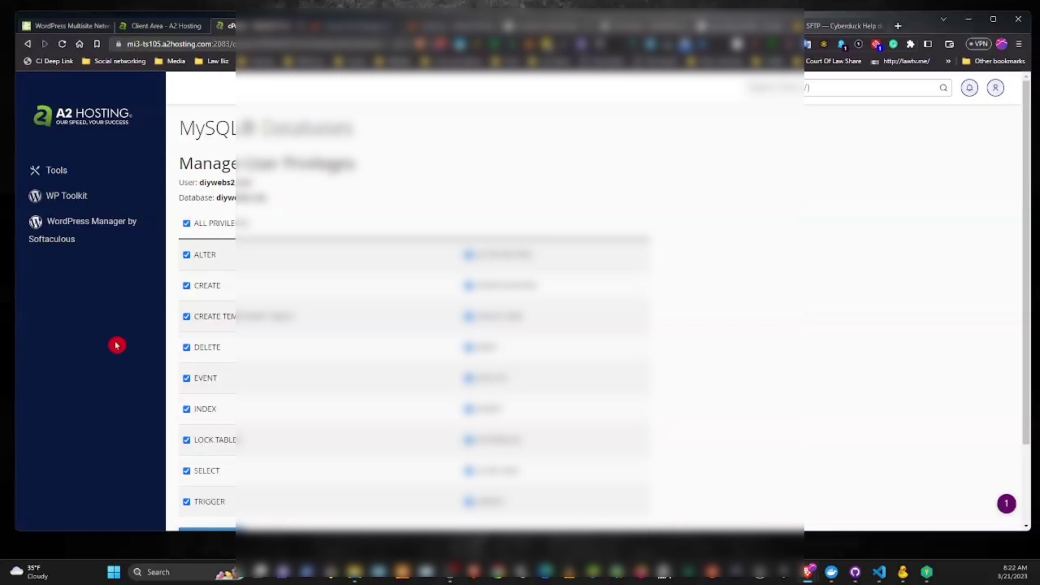
{"action": "scroll", "coordinate": [248, 413], "scroll_direction": "down", "scroll_amount": 2}
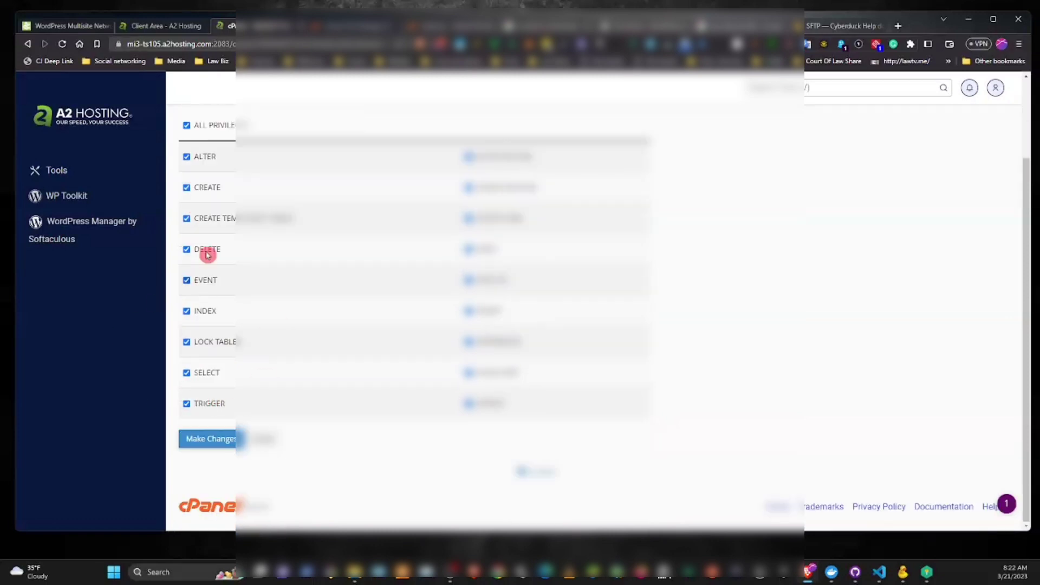
{"action": "left_click", "coordinate": [206, 443]}
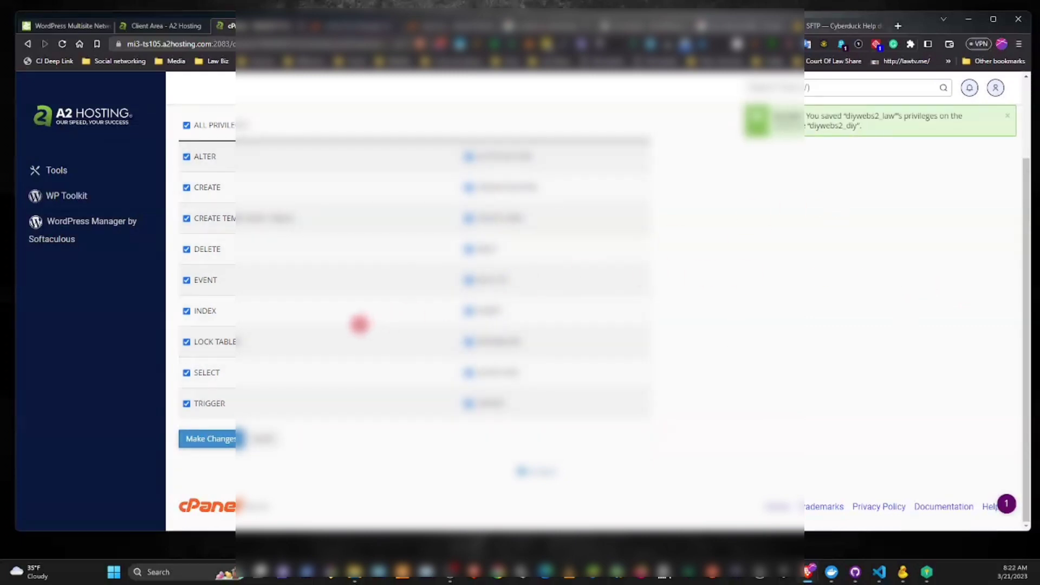
{"action": "left_click", "coordinate": [534, 474]}
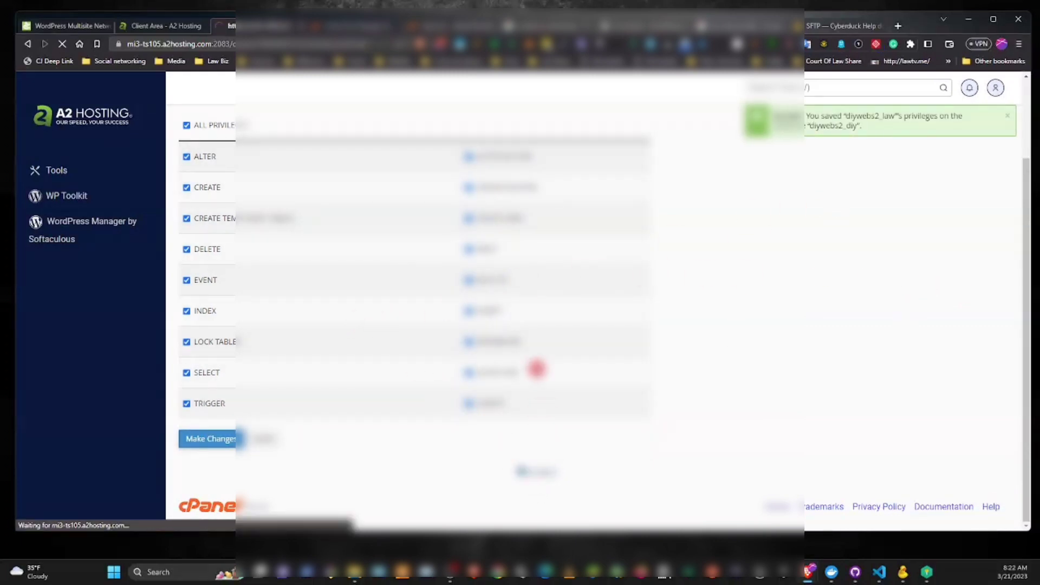
{"action": "scroll", "coordinate": [464, 264], "scroll_direction": "down", "scroll_amount": 5}
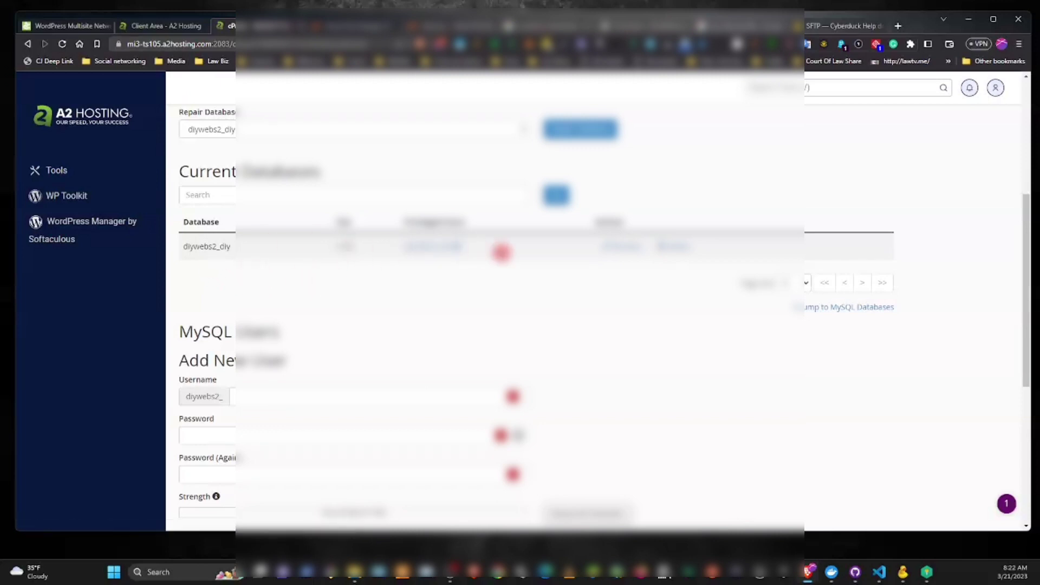
{"action": "scroll", "coordinate": [505, 306], "scroll_direction": "up", "scroll_amount": 5}
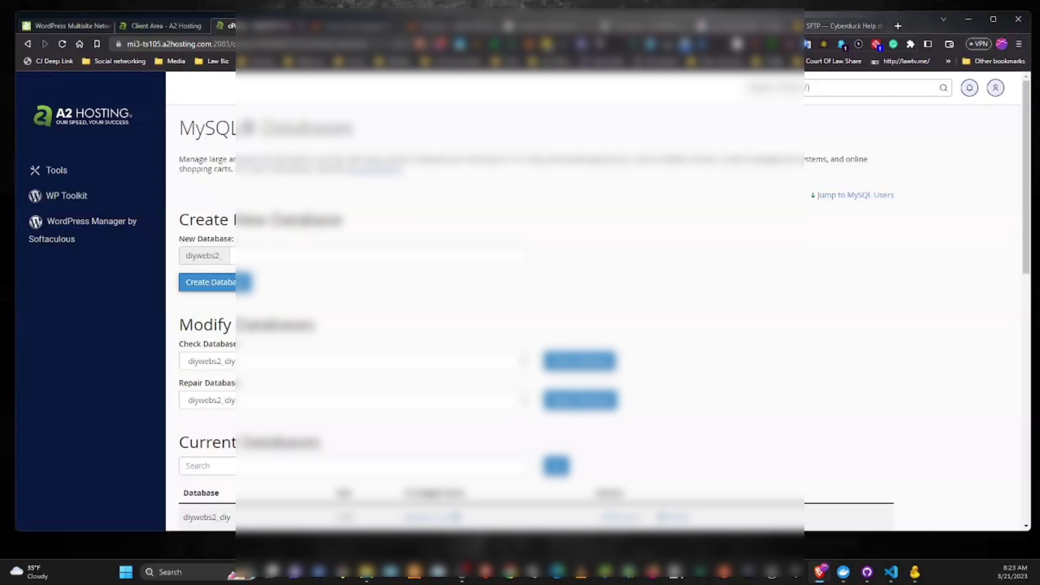
Step: Switch to wp-config.php in Sublime Text and replace the DB_NAME placeholder with the full account-prefixed name of the diy database
{"action": "key", "text": "alt+Tab"}
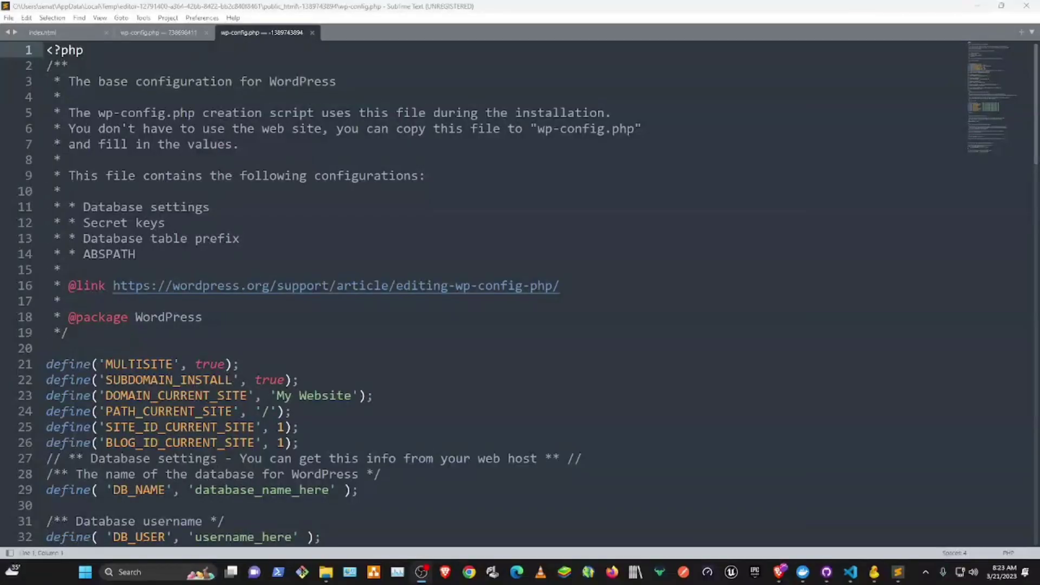
{"action": "scroll", "coordinate": [662, 434], "scroll_direction": "down", "scroll_amount": 4}
{"action": "scroll", "coordinate": [662, 435], "scroll_direction": "down", "scroll_amount": 2}
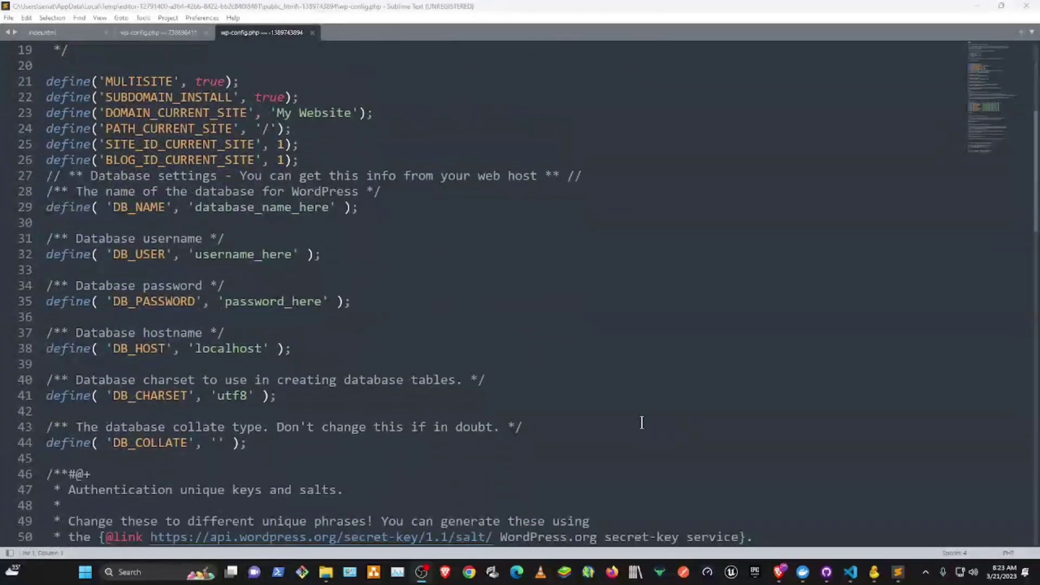
{"action": "scroll", "coordinate": [367, 358], "scroll_direction": "down", "scroll_amount": 1}
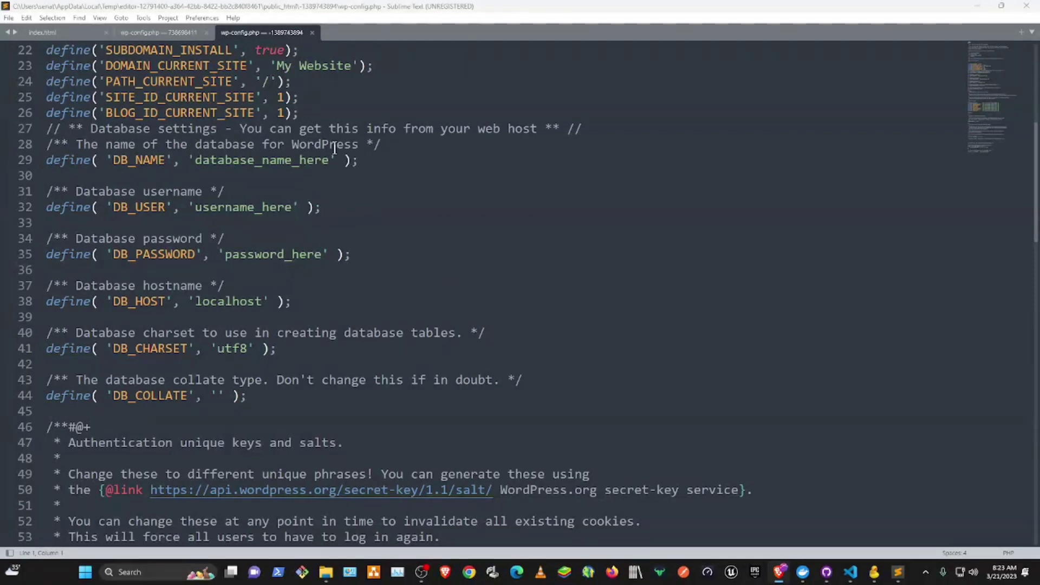
{"action": "left_click_drag", "start_coordinate": [329, 163], "coordinate": [192, 163]}
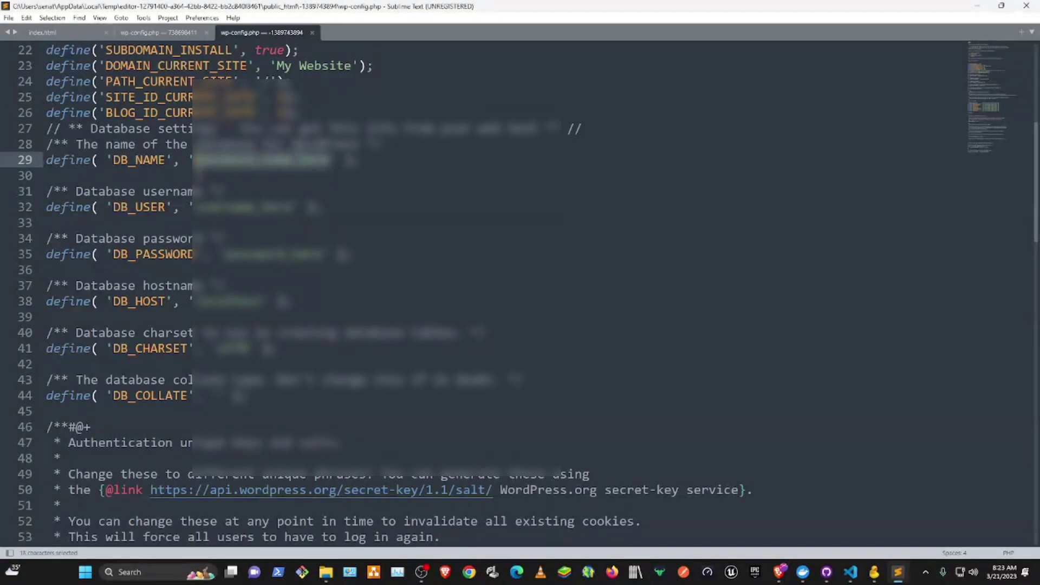
{"action": "key", "text": "ctrl+v"}
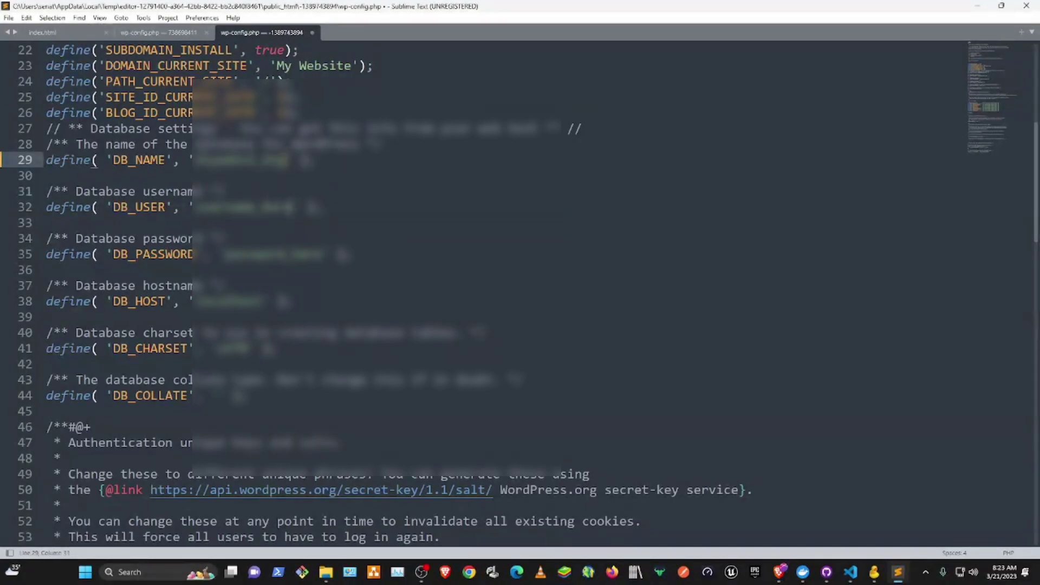
Step: Replace the DB_USER placeholder on line 32 with the account-prefixed username of the law database user
{"action": "left_click_drag", "start_coordinate": [293, 209], "coordinate": [193, 209]}
{"action": "key", "text": "ctrl+v"}
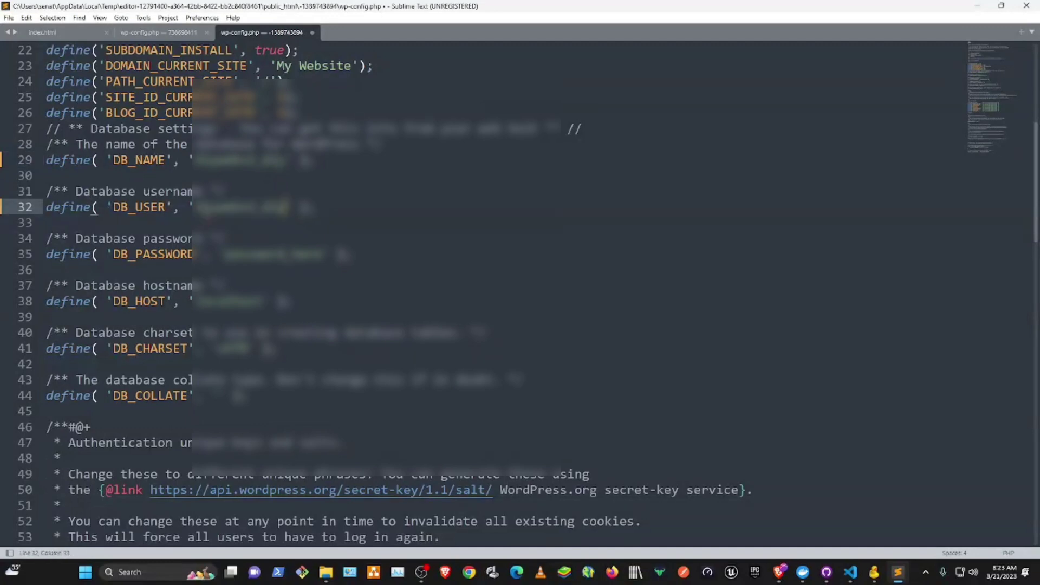
{"action": "key", "text": "BackSpace"}
{"action": "key", "text": "BackSpace"}
{"action": "key", "text": "BackSpace"}
{"action": "type", "text": "usr"}
Step: Search Kaspersky Password Manager for diyweb, look through the entries for the database password, and close the password manager
{"action": "left_click", "coordinate": [926, 572]}
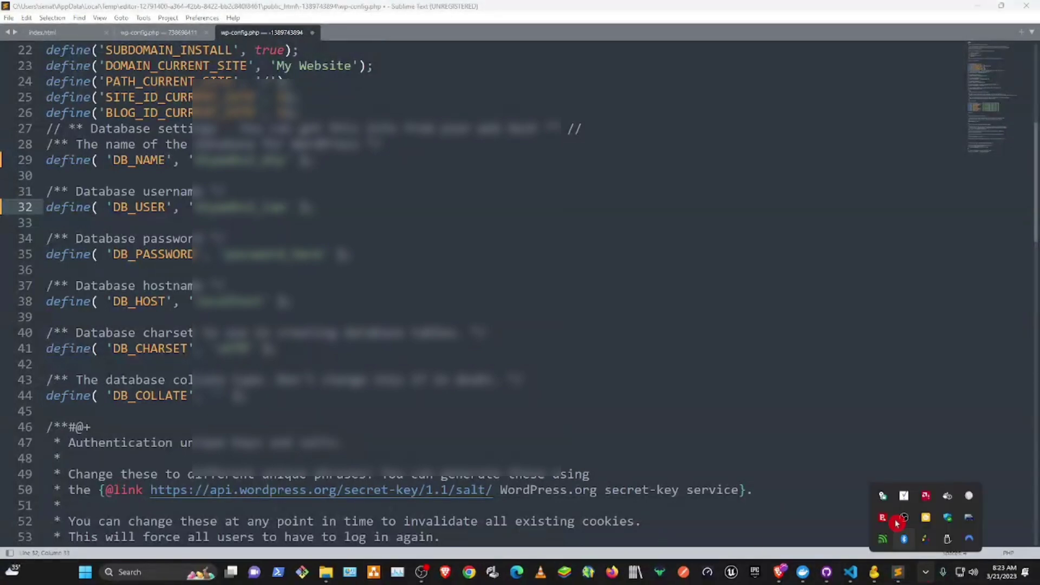
{"action": "left_click", "coordinate": [884, 500]}
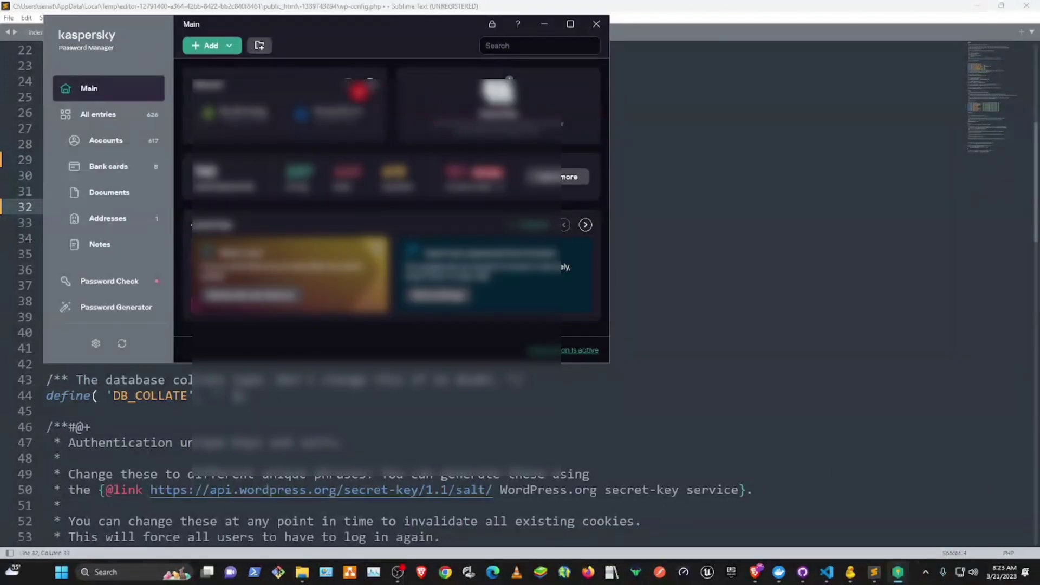
{"action": "left_click", "coordinate": [519, 49]}
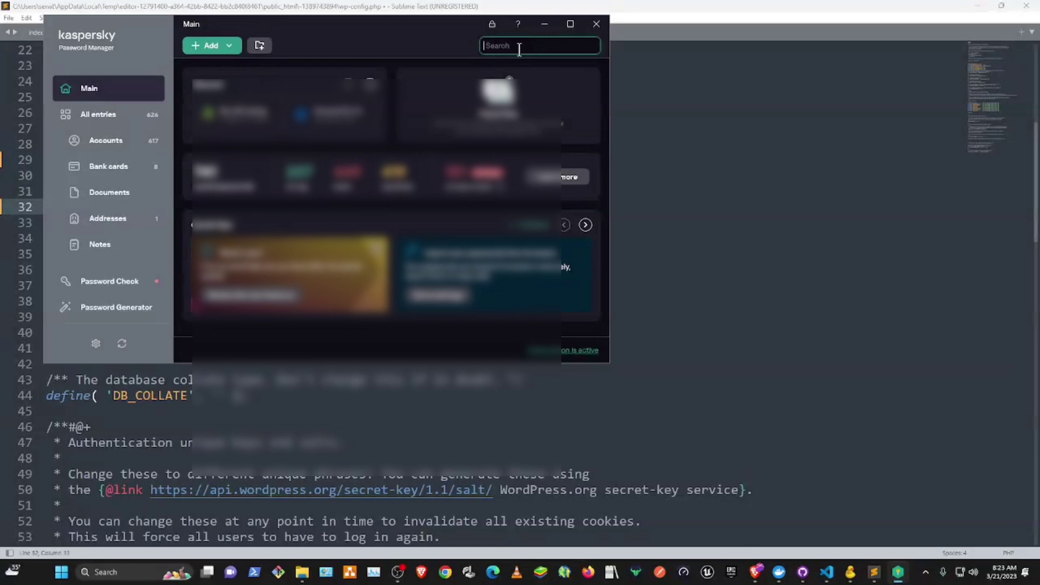
{"action": "type", "text": "diywe"}
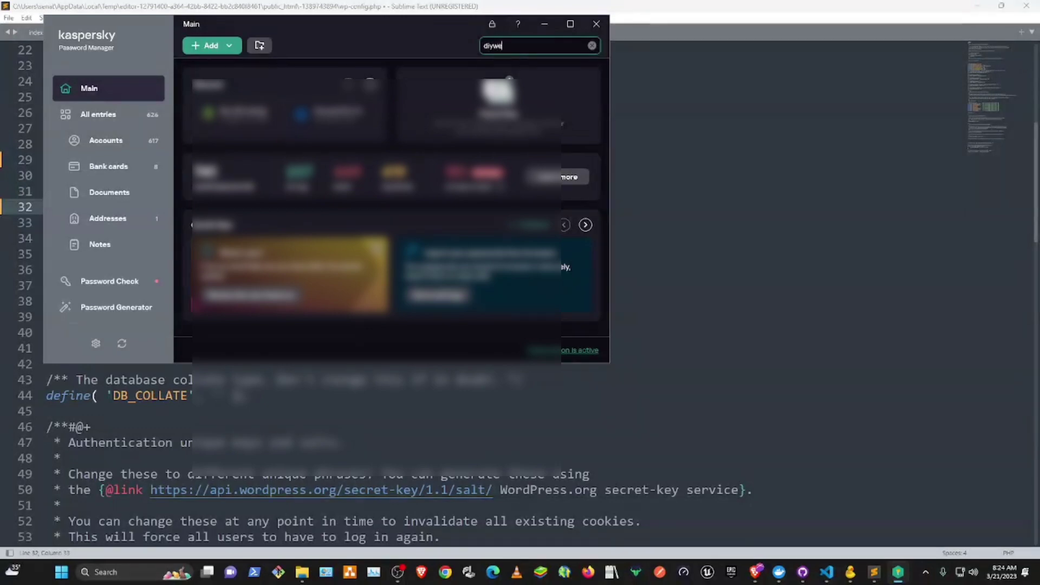
{"action": "type", "text": "v"}
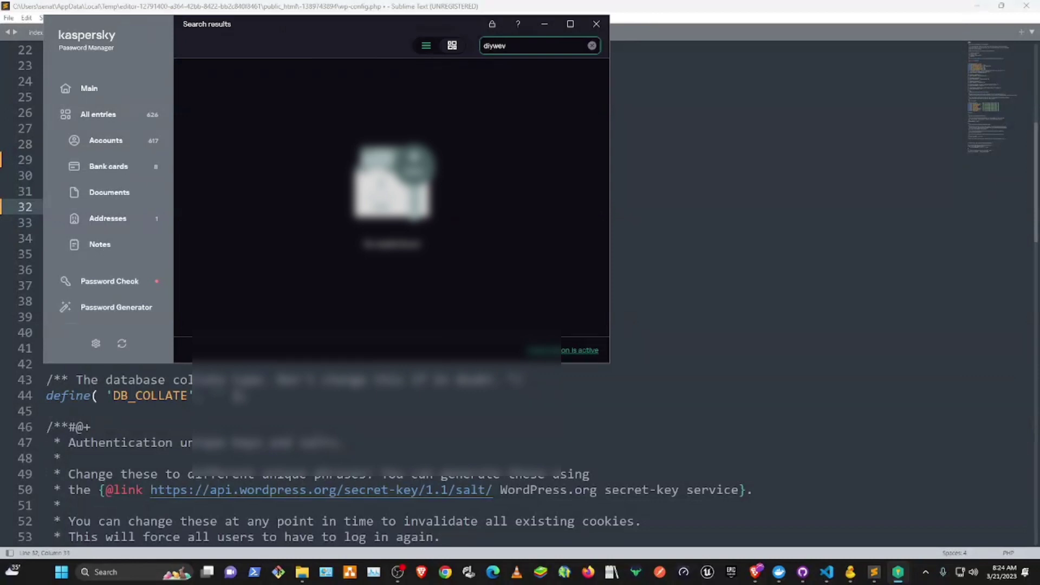
{"action": "key", "text": "BackSpace"}
{"action": "type", "text": "b"}
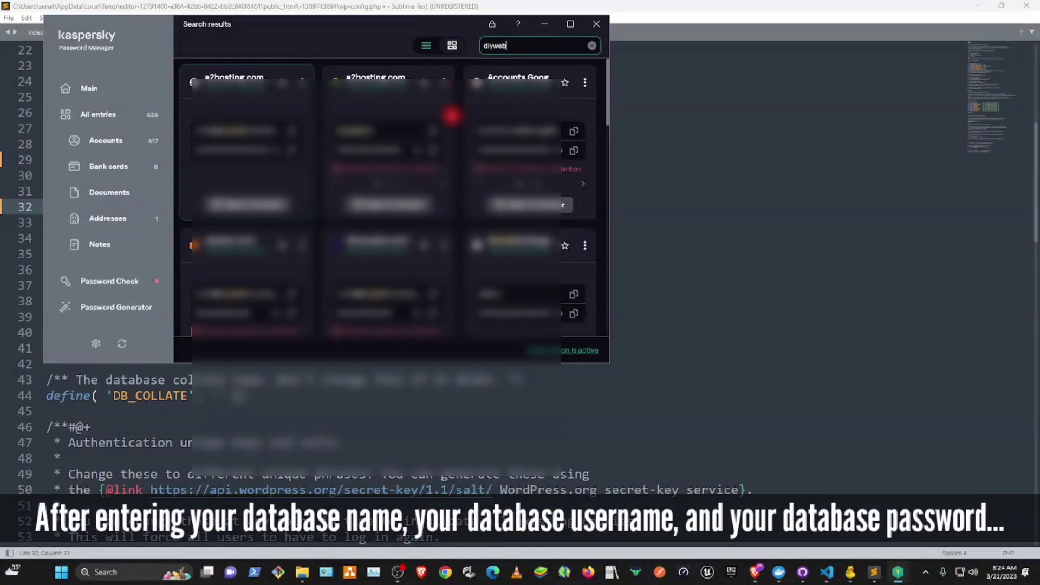
{"action": "left_click", "coordinate": [434, 154]}
{"action": "scroll", "coordinate": [385, 238], "scroll_direction": "down", "scroll_amount": 5}
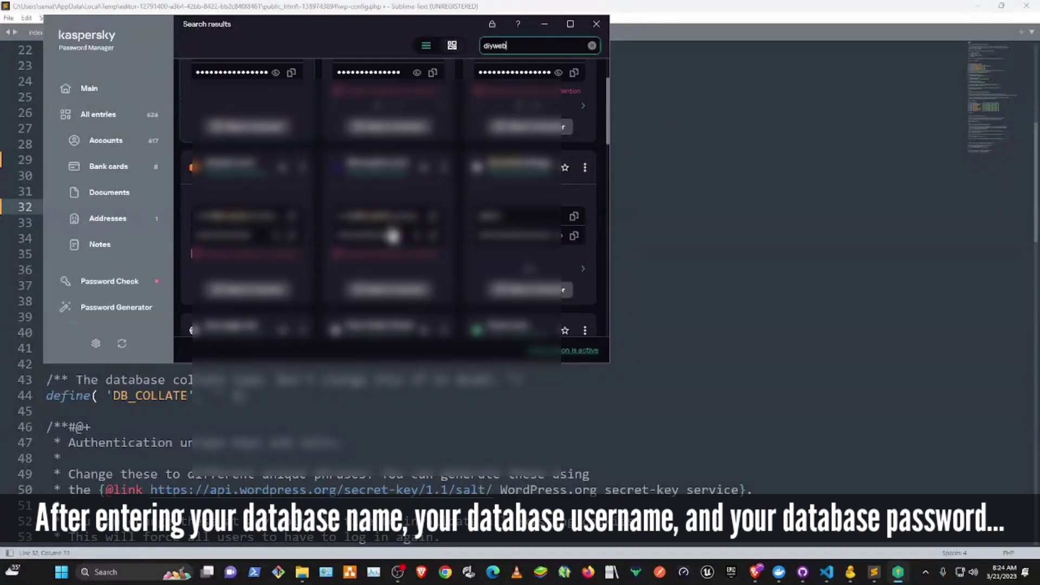
{"action": "scroll", "coordinate": [382, 248], "scroll_direction": "down", "scroll_amount": 5}
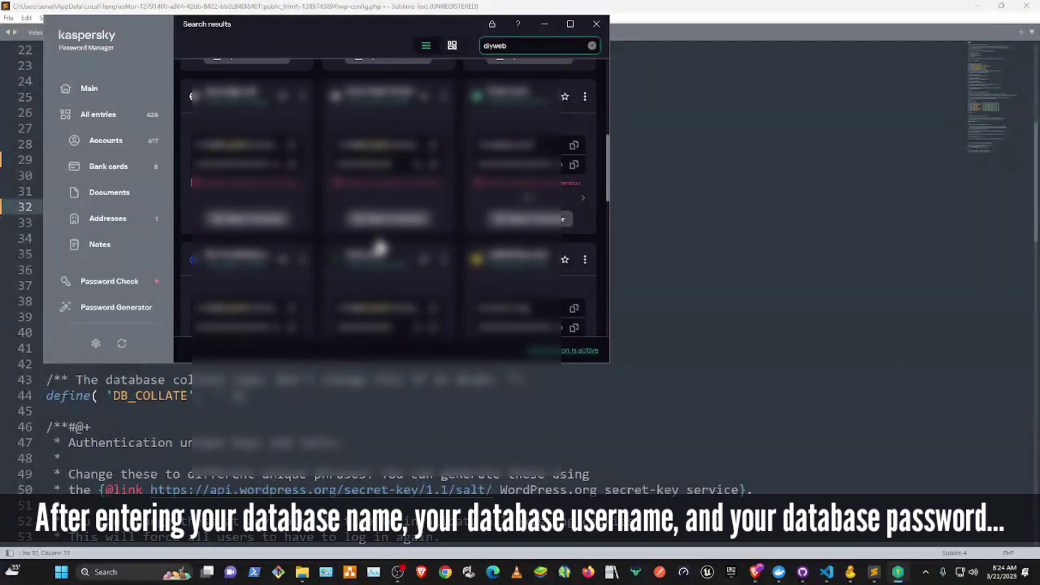
{"action": "scroll", "coordinate": [377, 243], "scroll_direction": "down", "scroll_amount": 1}
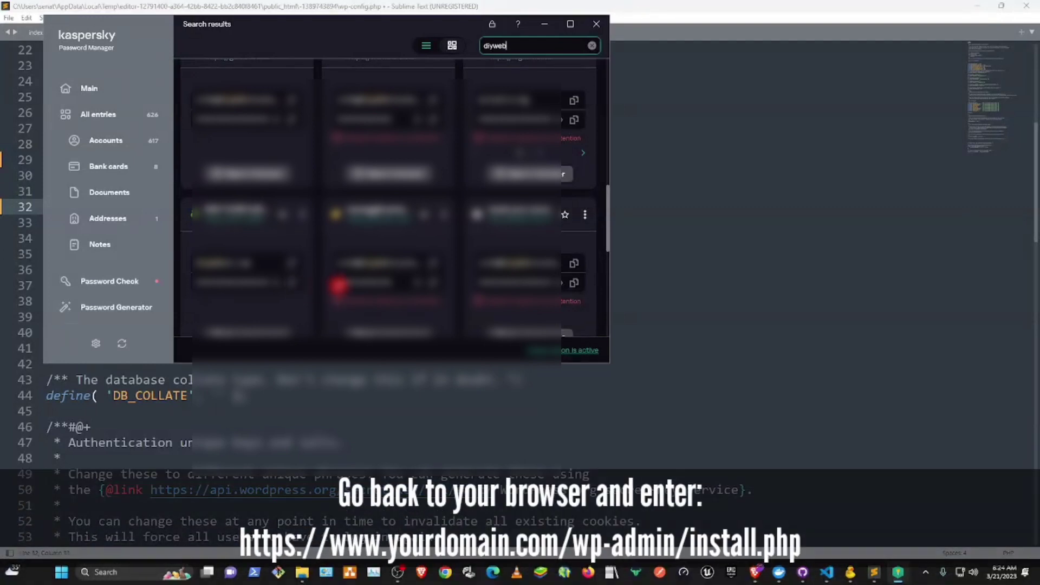
{"action": "left_click", "coordinate": [596, 25]}
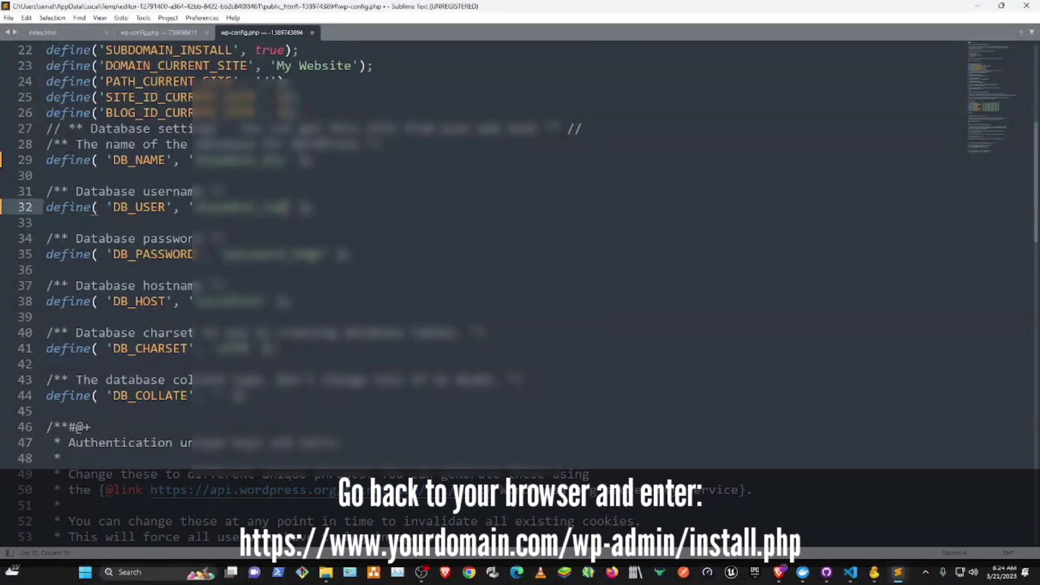
Step: Select the placeholder value of DB_PASSWORD on line 35 of wp-config.php
{"action": "left_click_drag", "start_coordinate": [324, 255], "coordinate": [240, 254]}
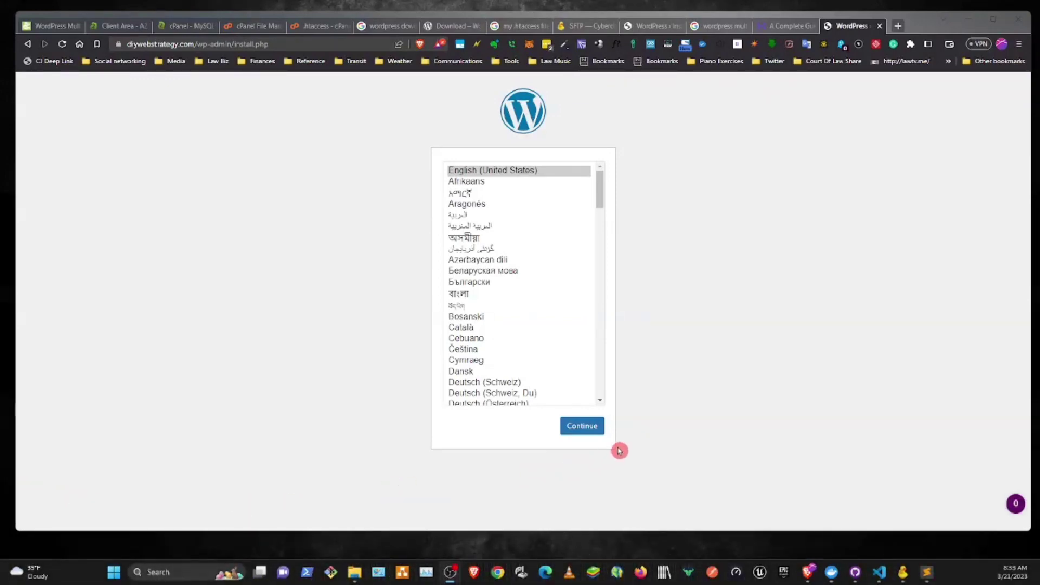
Step: Switch to the WordPress installer in the browser, continue in English (United States), and enter the site title DIY Web Strategy Lab and username law
{"action": "left_click", "coordinate": [596, 432]}
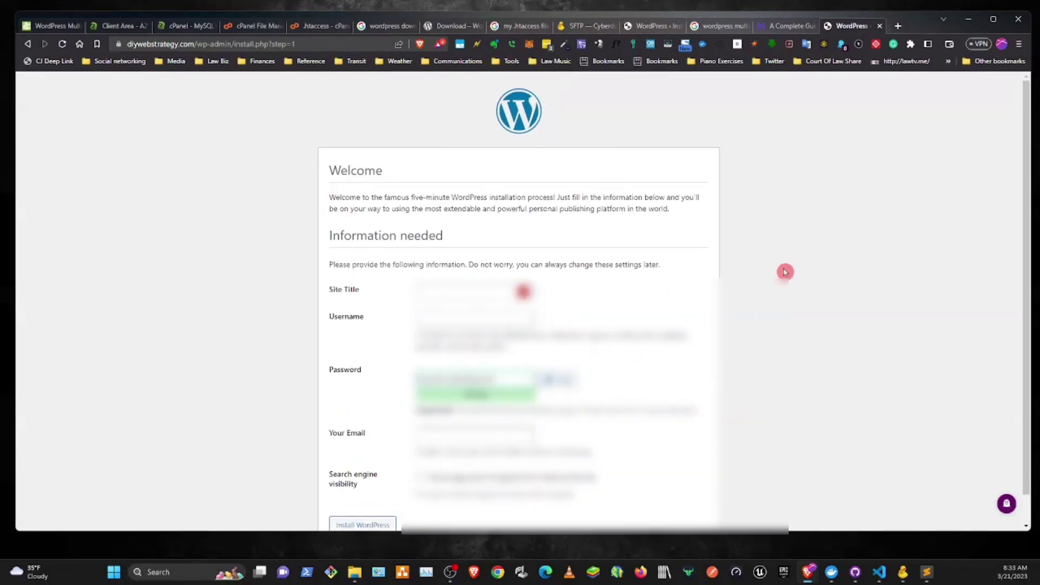
{"action": "left_click", "coordinate": [493, 294]}
{"action": "left_click", "coordinate": [493, 295]}
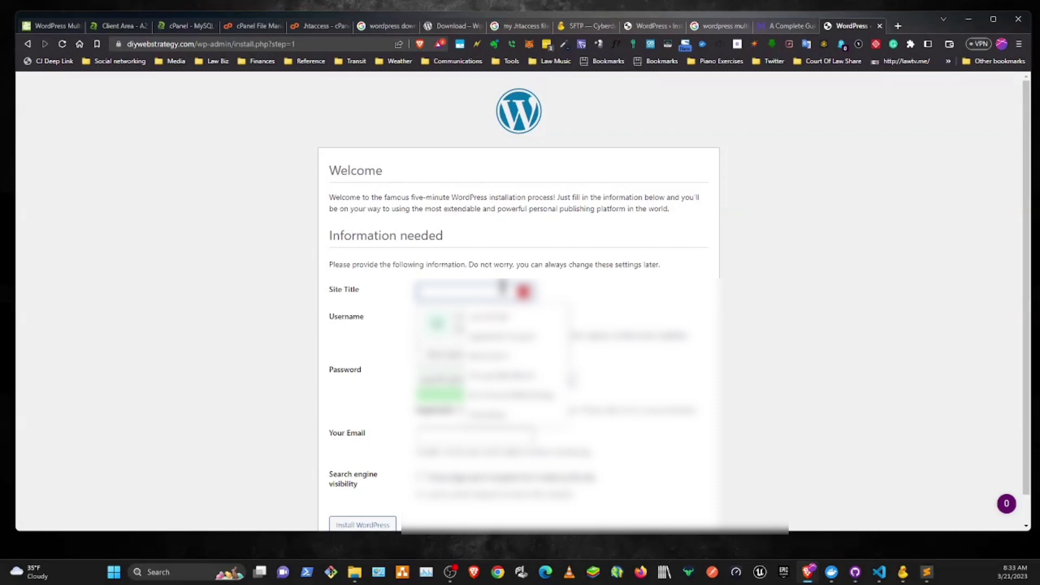
{"action": "type", "text": "DIY"}
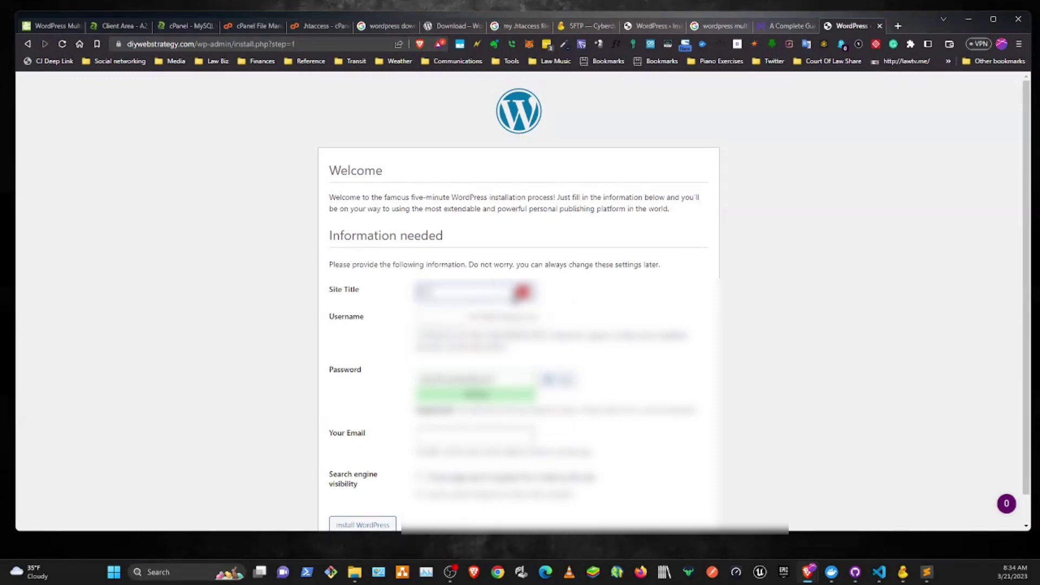
{"action": "left_click", "coordinate": [515, 316]}
{"action": "left_click", "coordinate": [487, 319]}
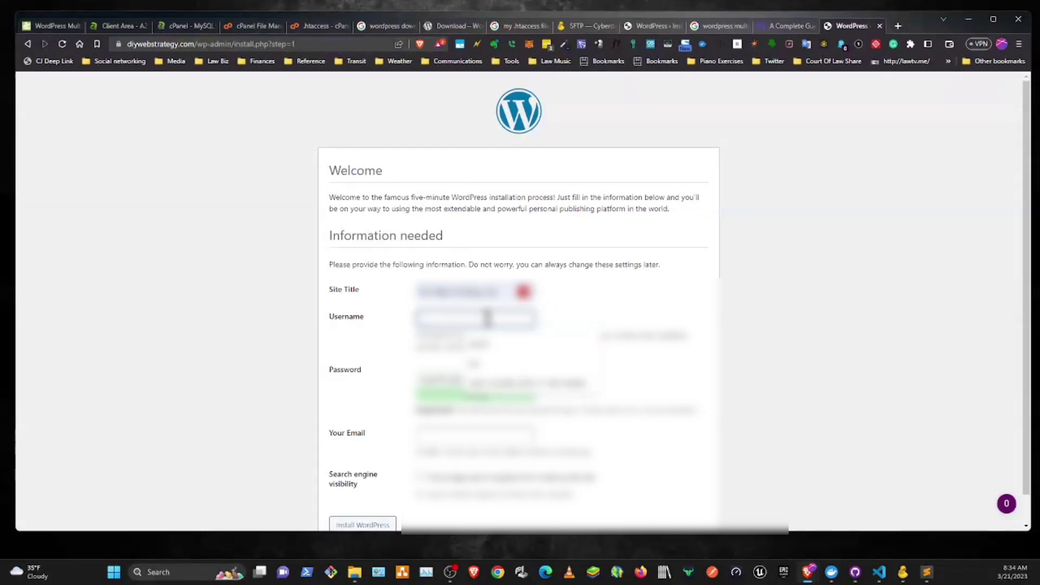
{"action": "left_click", "coordinate": [488, 367]}
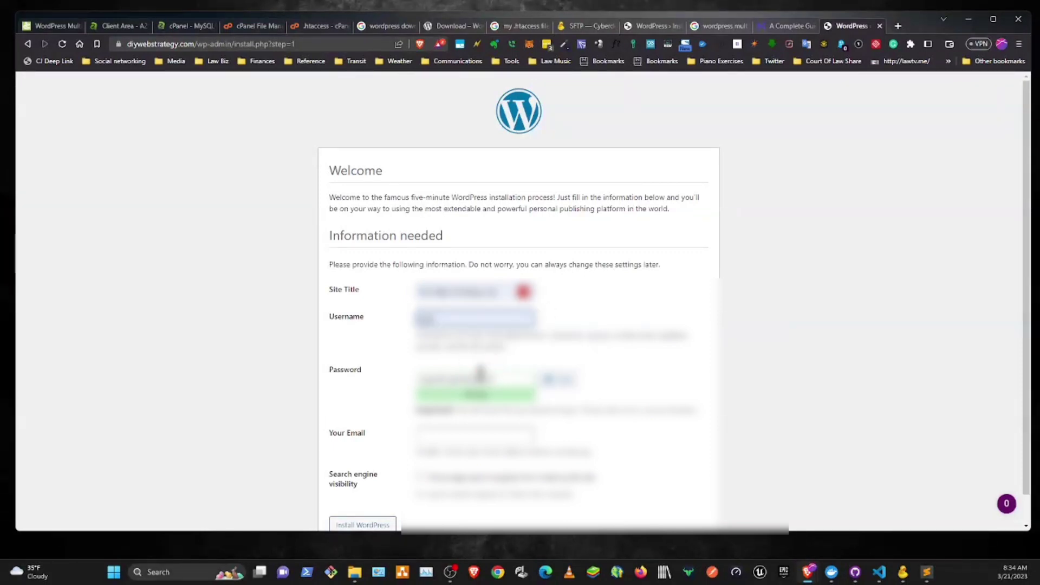
Step: Fill in the administrator's email, select the generated password, and run the WordPress installation
{"action": "double_click", "coordinate": [499, 376]}
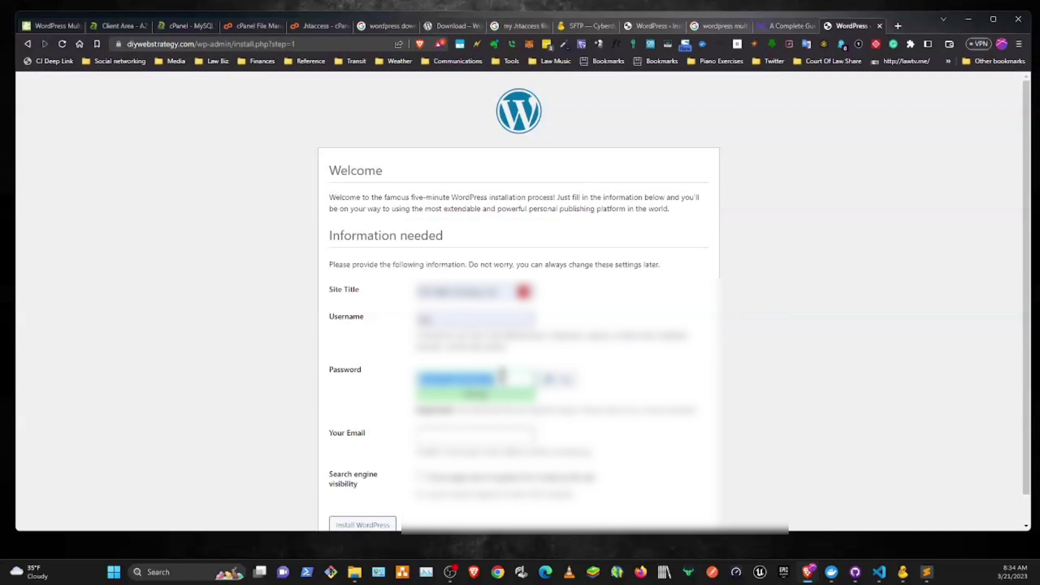
{"action": "scroll", "coordinate": [709, 340], "scroll_direction": "down", "scroll_amount": 1}
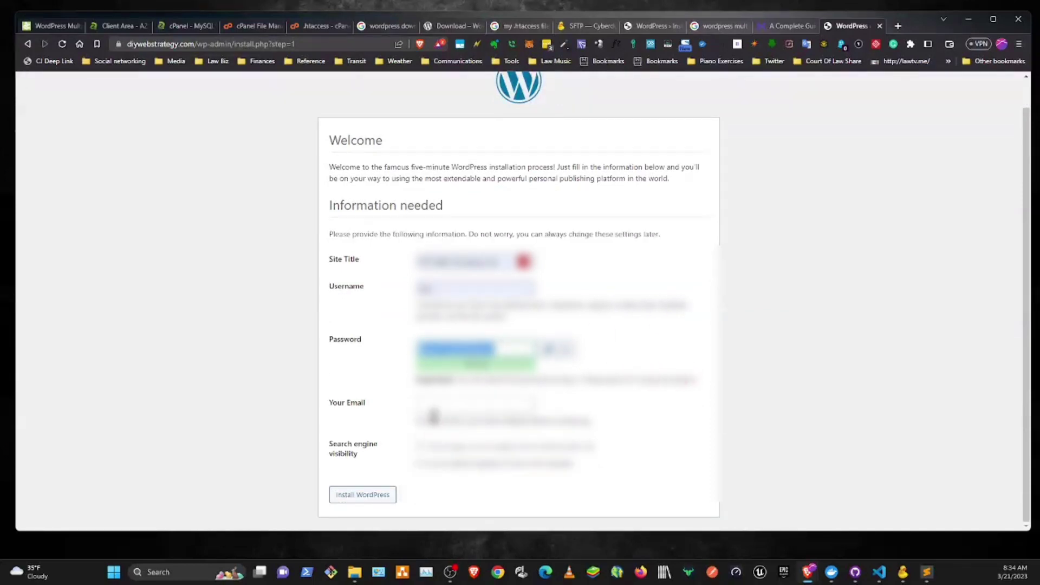
{"action": "left_click", "coordinate": [436, 404]}
{"action": "left_click", "coordinate": [521, 434]}
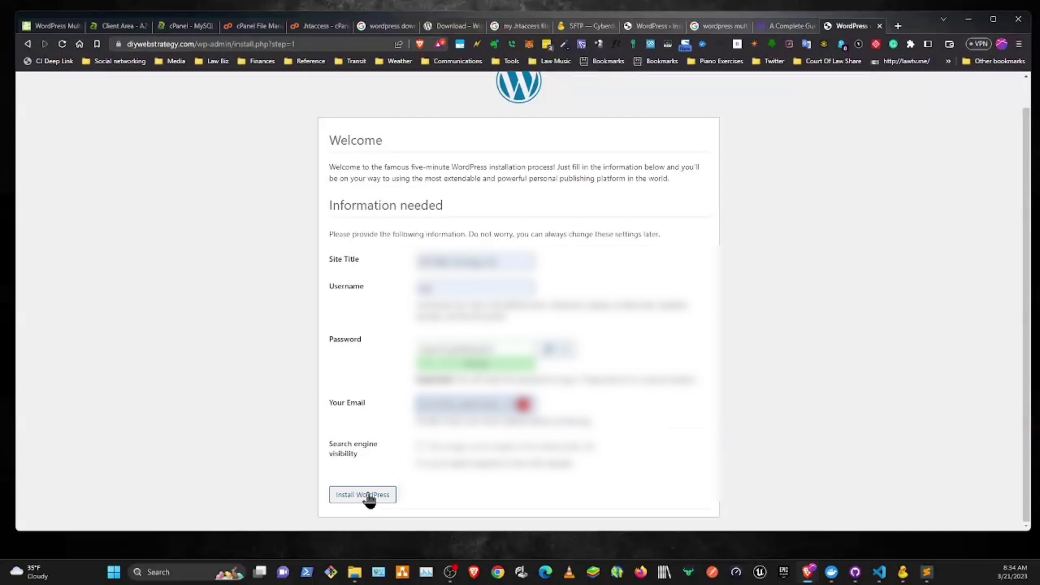
{"action": "triple_click", "coordinate": [490, 350]}
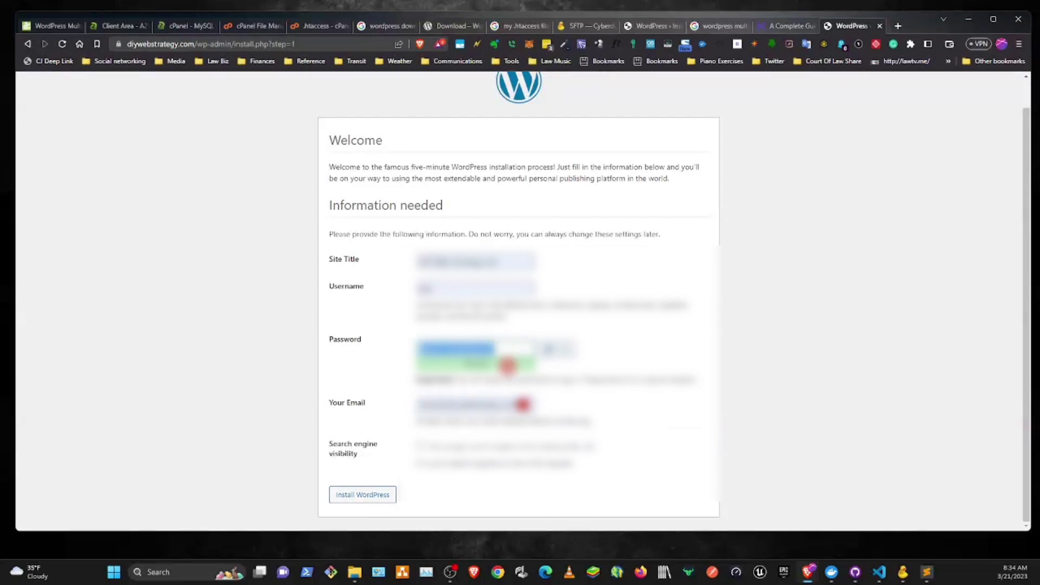
{"action": "left_click", "coordinate": [381, 497]}
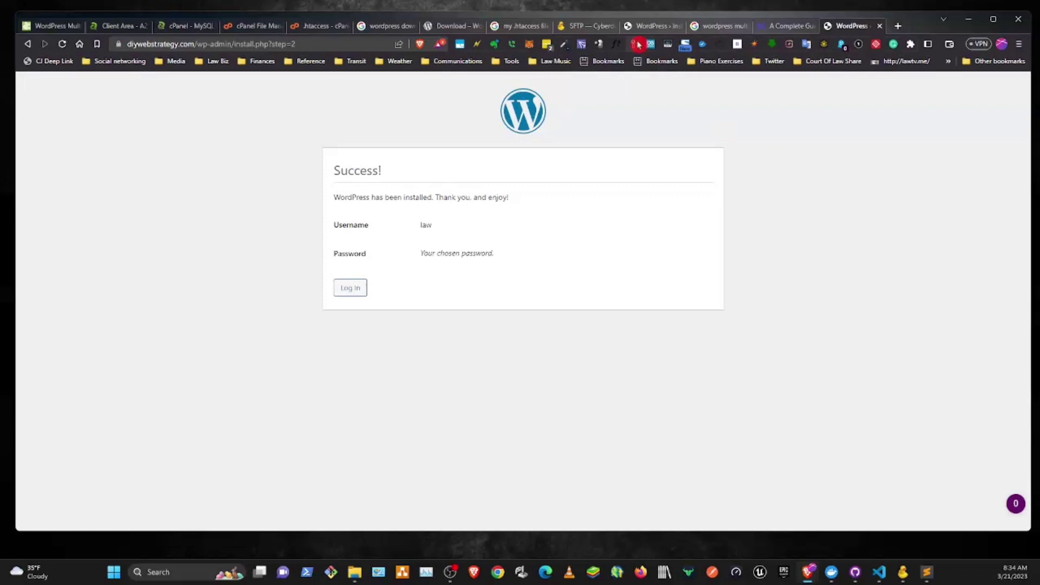
Step: Open the WordPress login page, enable Remember Me, and log in with the username and password saved in the password manager
{"action": "left_click", "coordinate": [351, 293]}
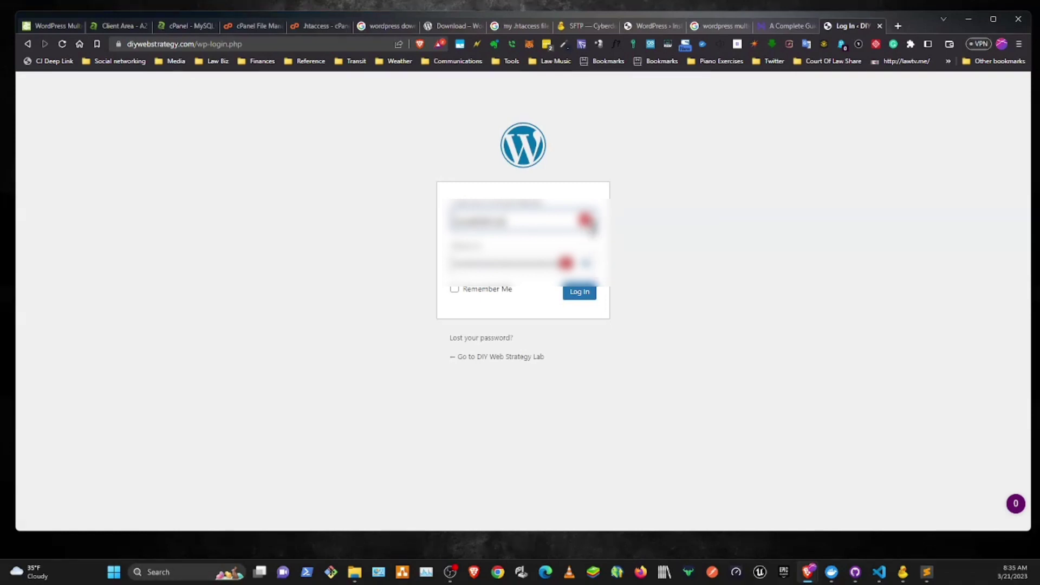
{"action": "left_click", "coordinate": [454, 290]}
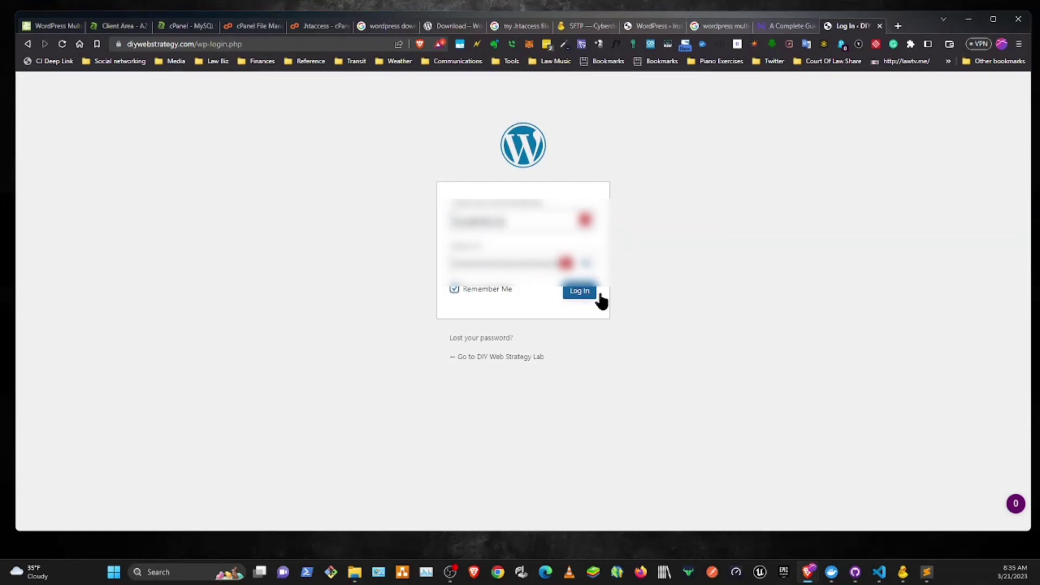
{"action": "left_click", "coordinate": [588, 232]}
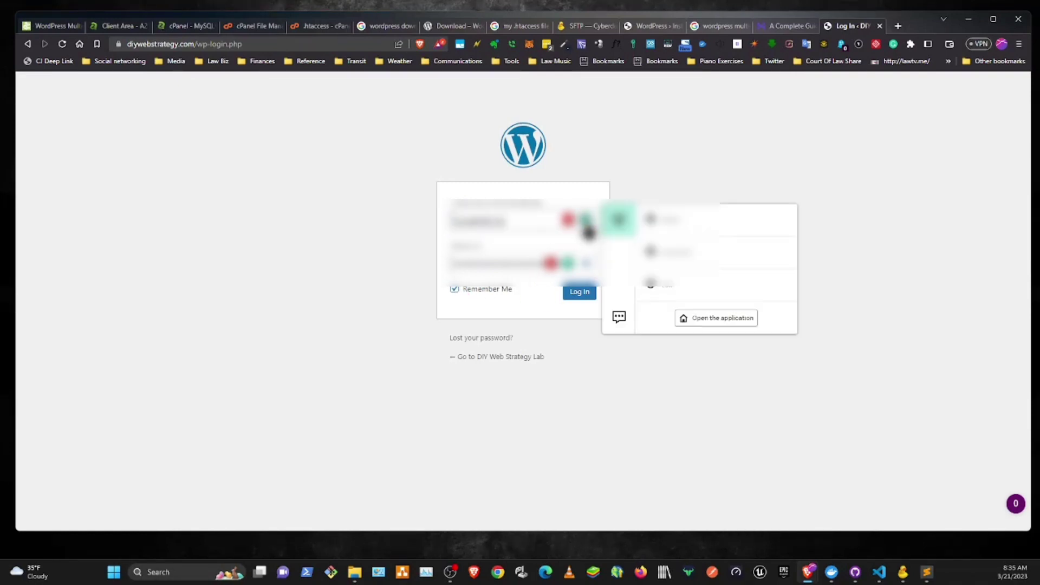
{"action": "left_click", "coordinate": [668, 287]}
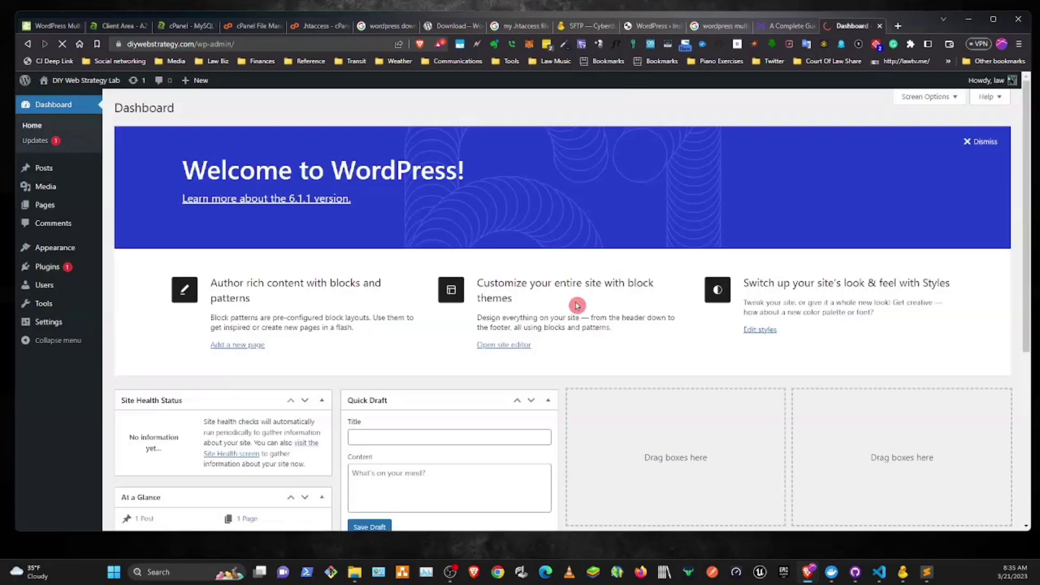
Step: Update the Akismet Anti-Spam plugin and open the Permalink settings
{"action": "left_click", "coordinate": [54, 267]}
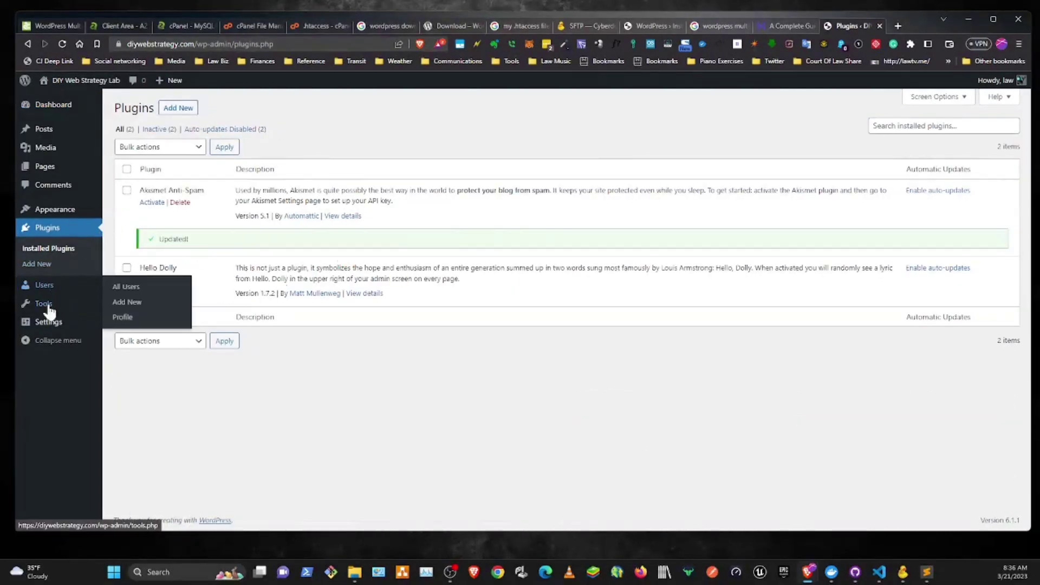
{"action": "mouse_move", "coordinate": [52, 324]}
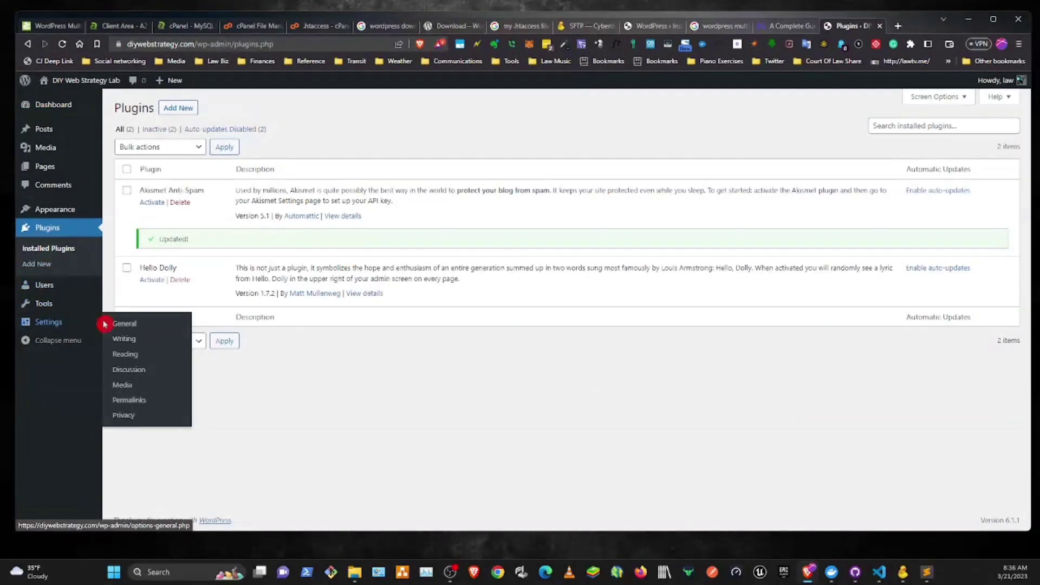
{"action": "left_click", "coordinate": [128, 400]}
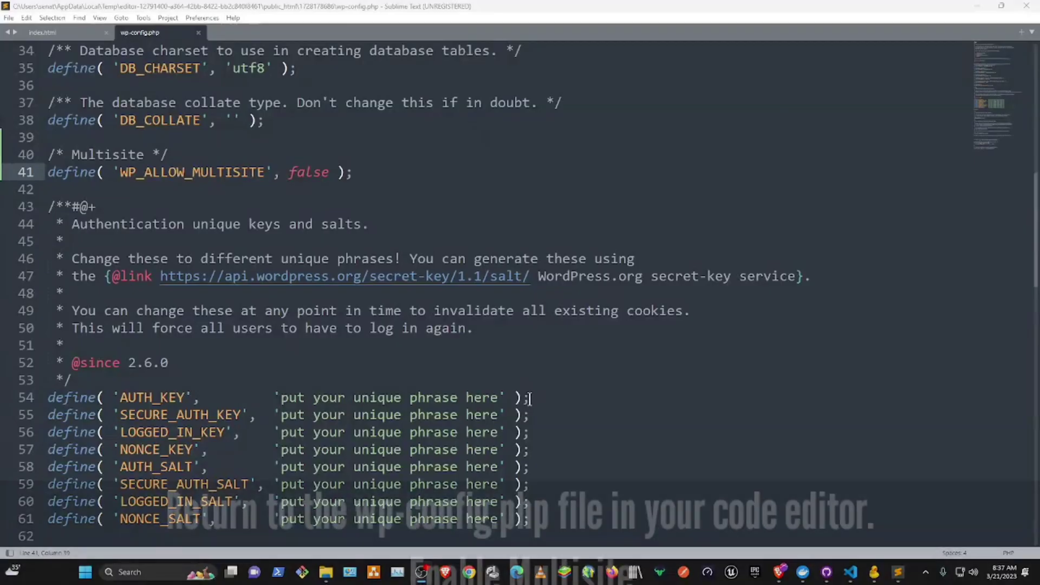
Step: Switch to wp-config.php in Sublime Text, set WP_ALLOW_MULTISITE on line 41 to true, save the file, and close the editor
{"action": "double_click", "coordinate": [315, 171]}
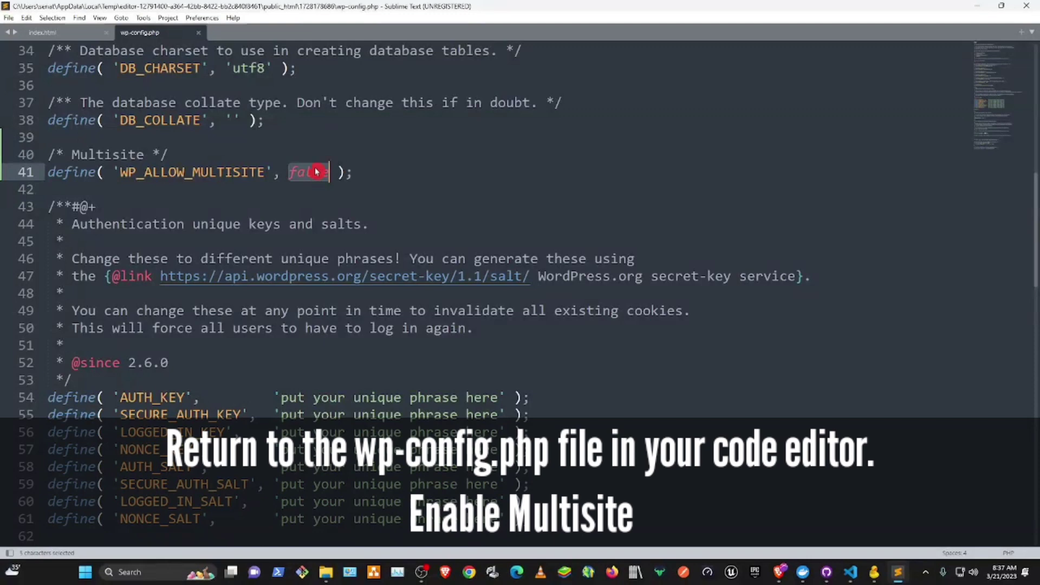
{"action": "key", "text": "BackSpace"}
{"action": "type", "text": "true"}
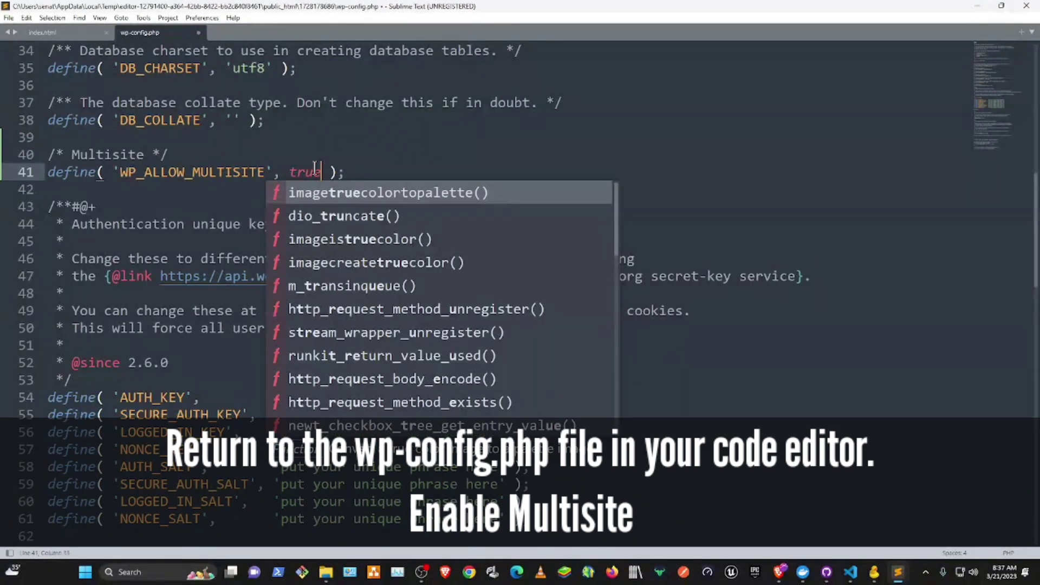
{"action": "key", "text": "ctrl+s"}
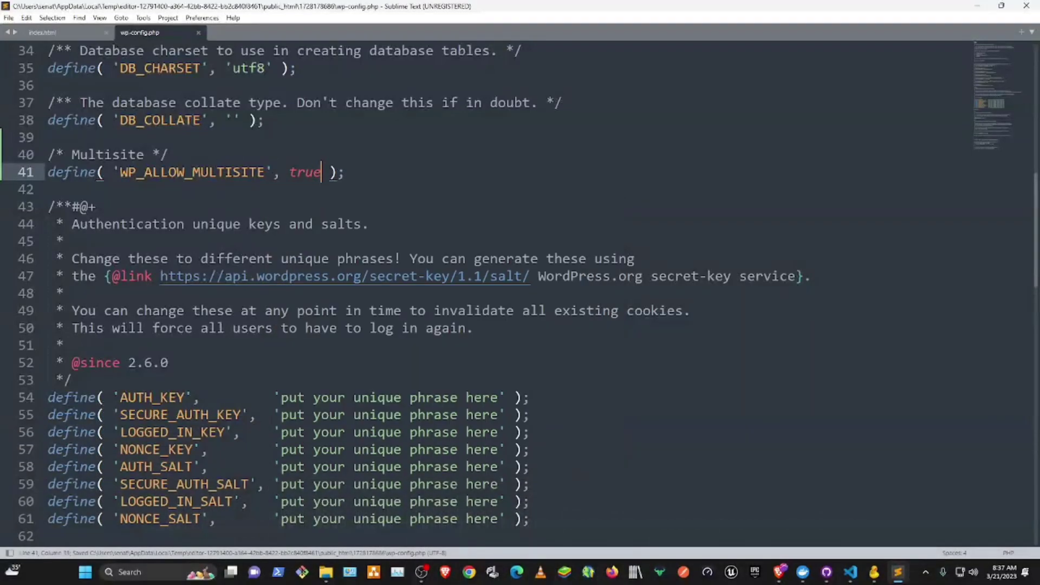
{"action": "left_click", "coordinate": [1027, 5]}
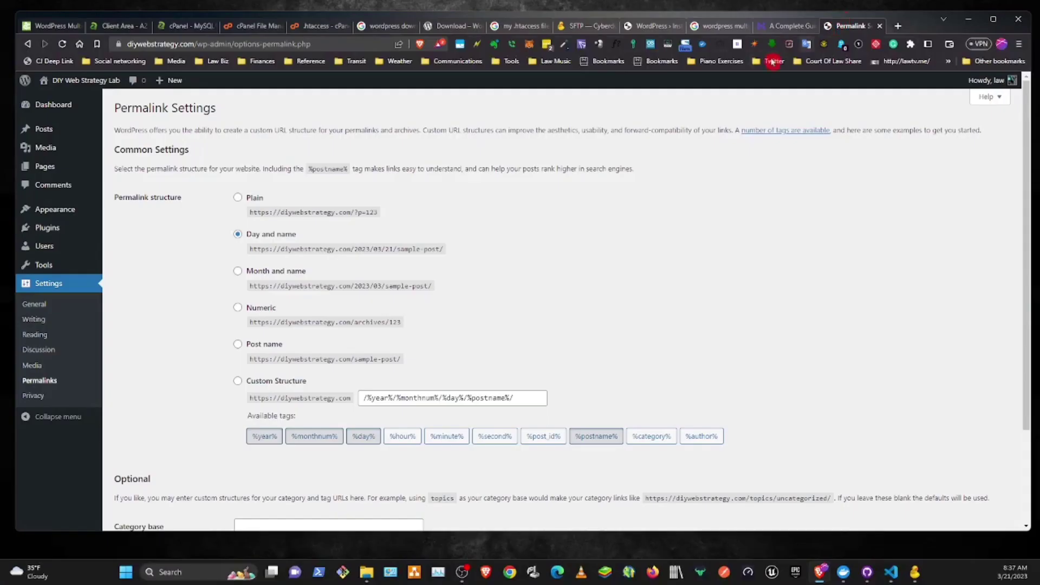
Step: Open Network Setup in the WordPress admin, choose Sub-directories for the site addresses, and install the network
{"action": "left_click", "coordinate": [55, 99]}
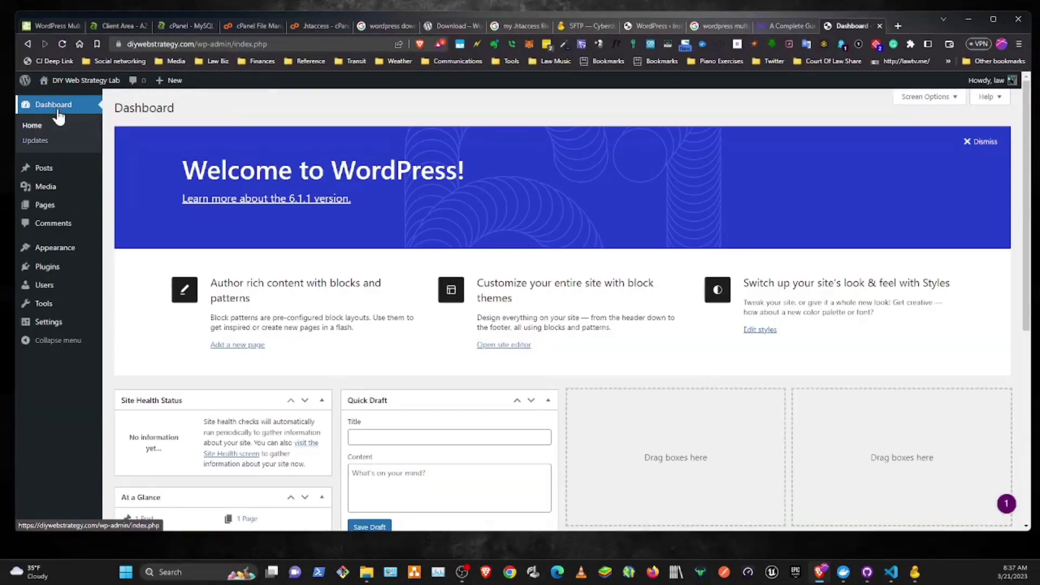
{"action": "left_click", "coordinate": [55, 305]}
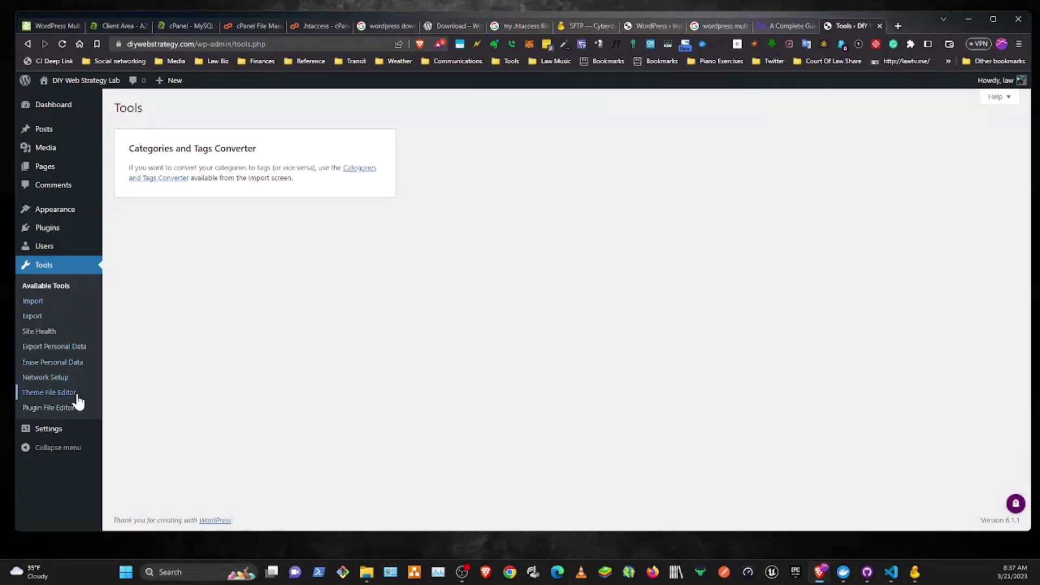
{"action": "left_click", "coordinate": [68, 378]}
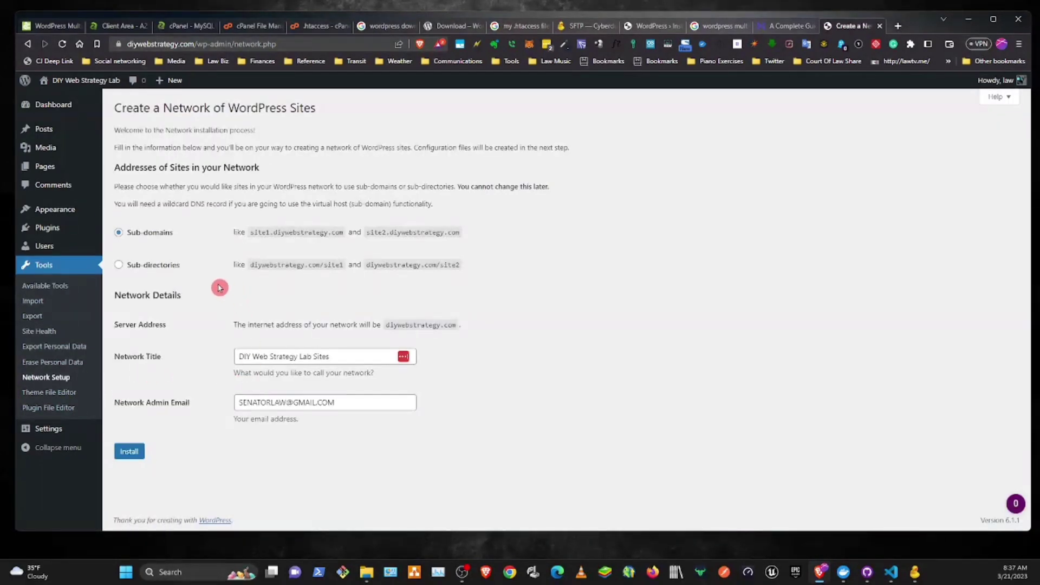
{"action": "left_click", "coordinate": [115, 300]}
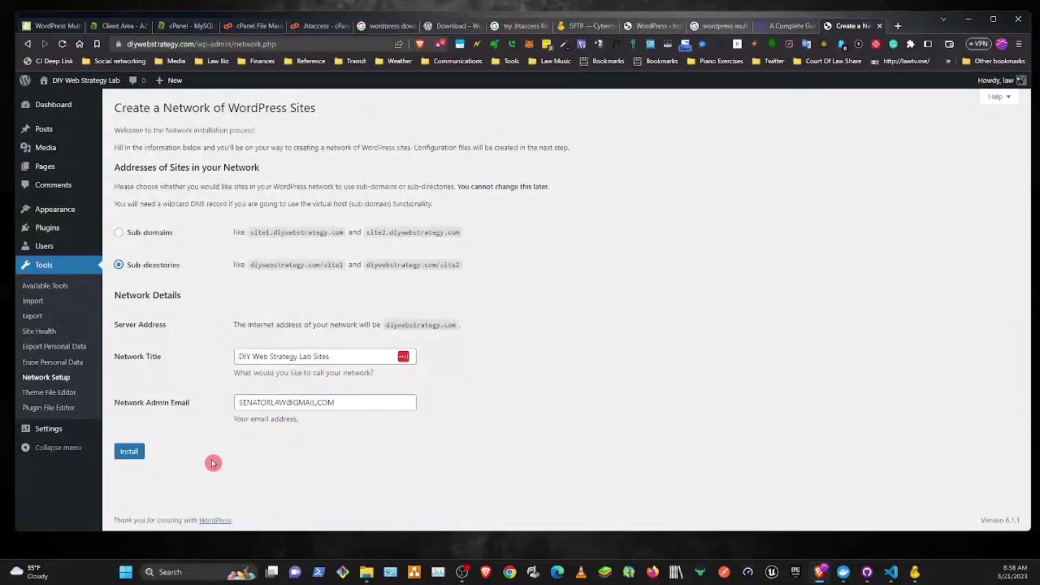
{"action": "left_click", "coordinate": [135, 453]}
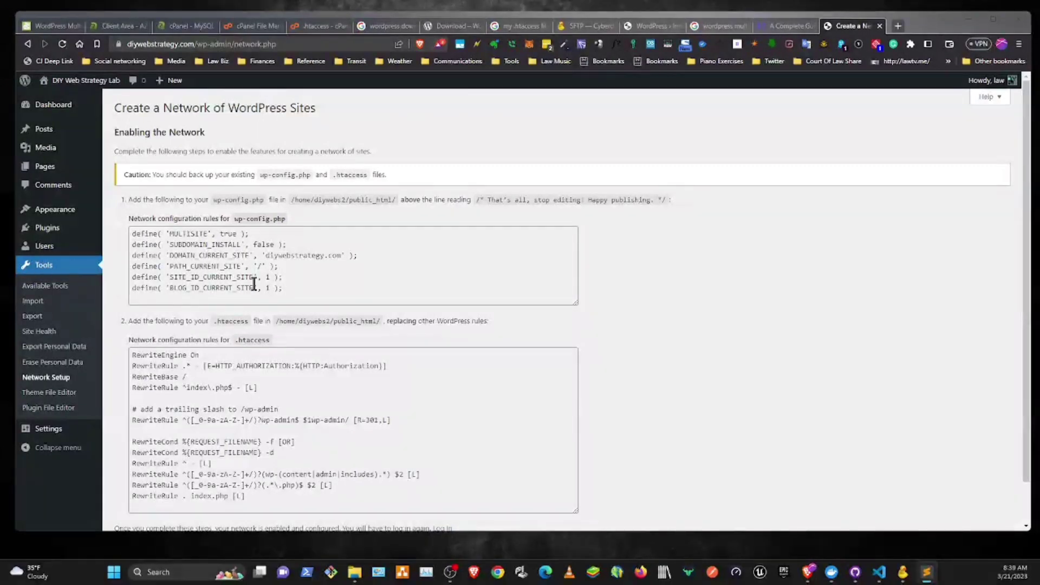
Step: Copy the network configuration rules for wp-config.php from the Network Setup page
{"action": "left_click_drag", "start_coordinate": [285, 291], "coordinate": [119, 238]}
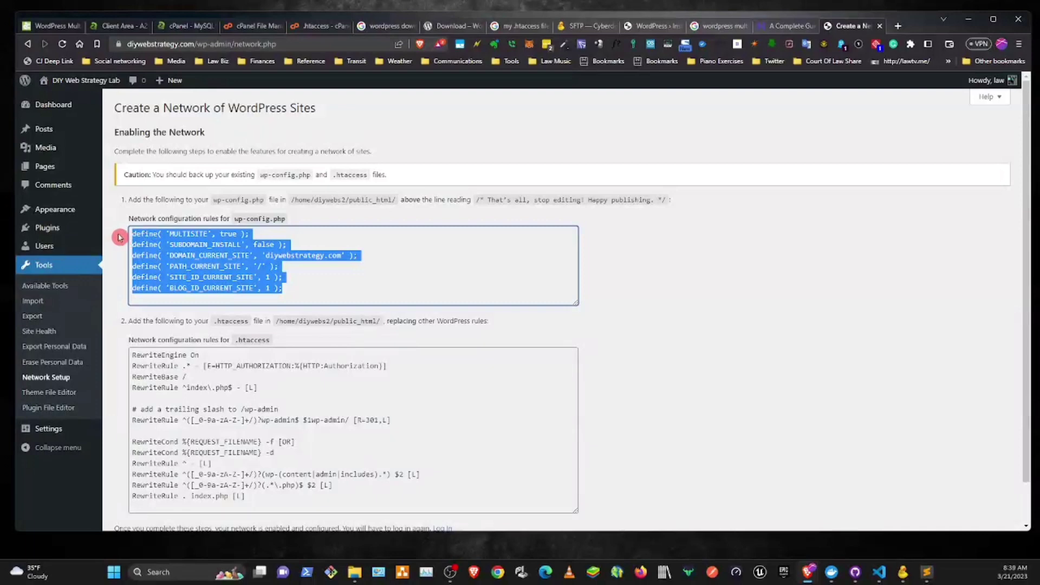
{"action": "right_click", "coordinate": [149, 234]}
{"action": "left_click", "coordinate": [183, 241]}
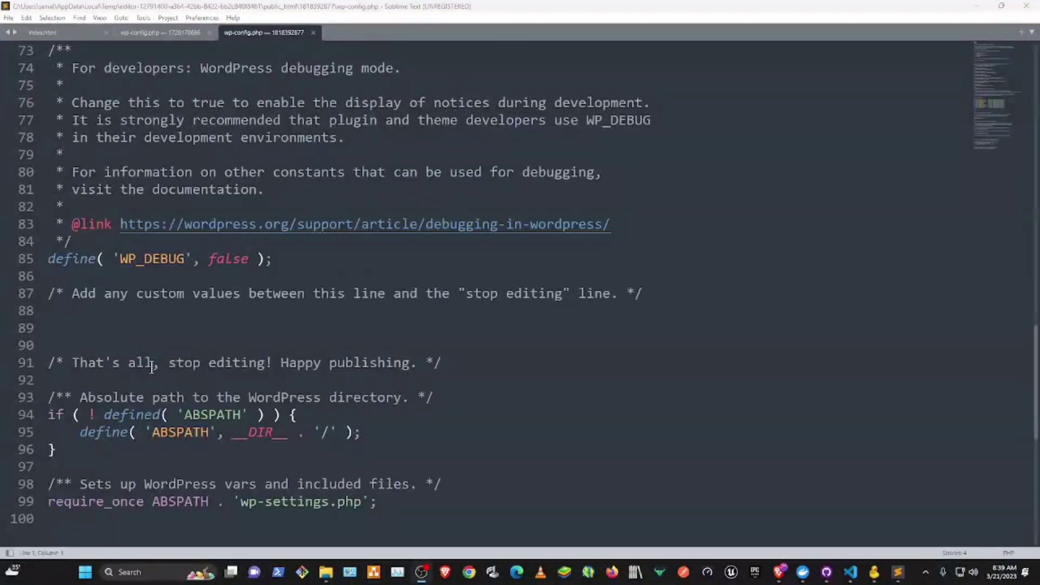
Step: Paste the network rules into wp-config.php in Sublime Text above the "That's all, stop editing!" line, save the file, and close the editor
{"action": "left_click", "coordinate": [43, 345]}
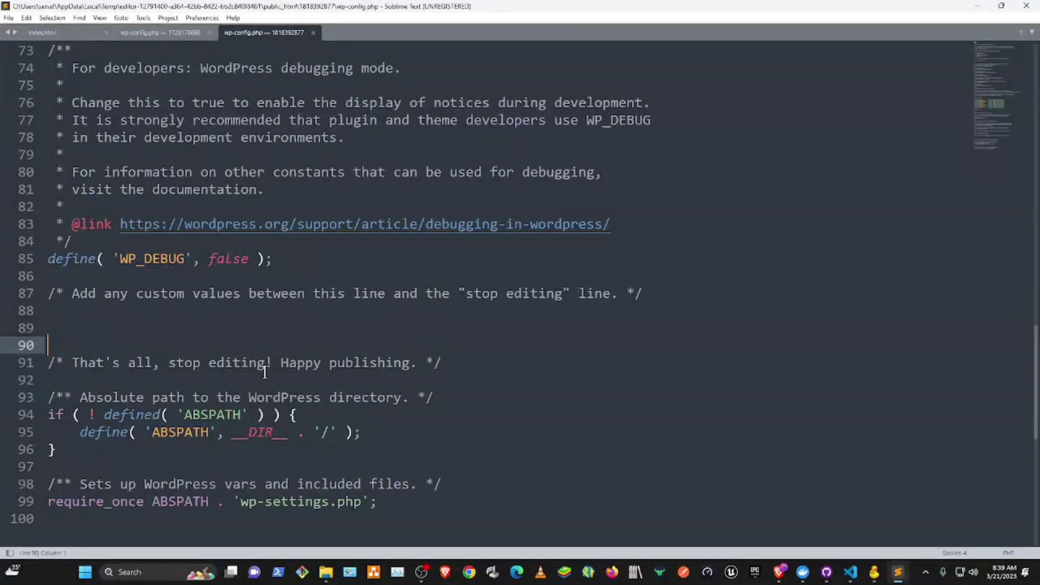
{"action": "right_click", "coordinate": [88, 342]}
{"action": "left_click", "coordinate": [114, 384]}
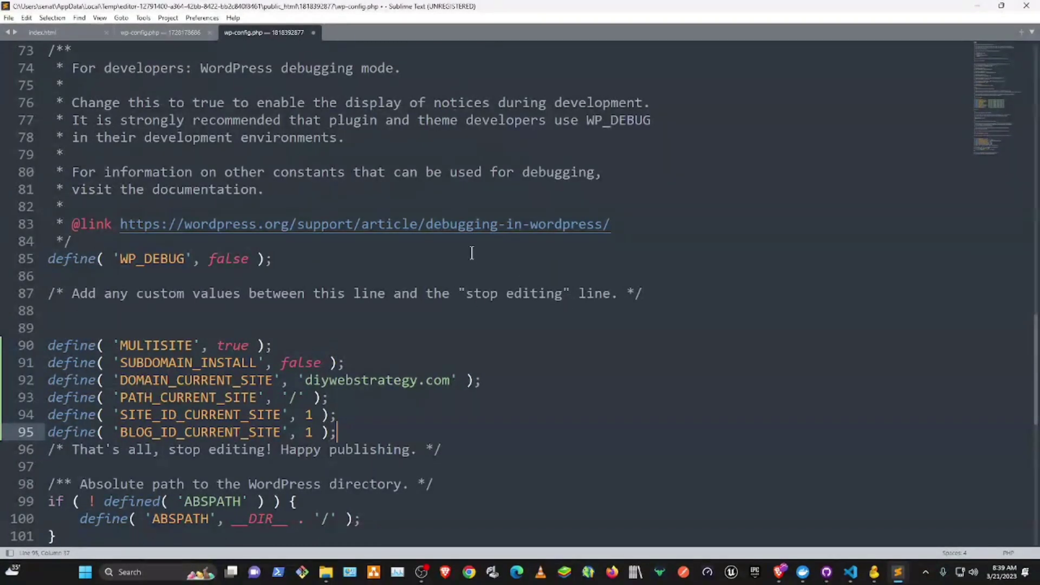
{"action": "left_click", "coordinate": [508, 414]}
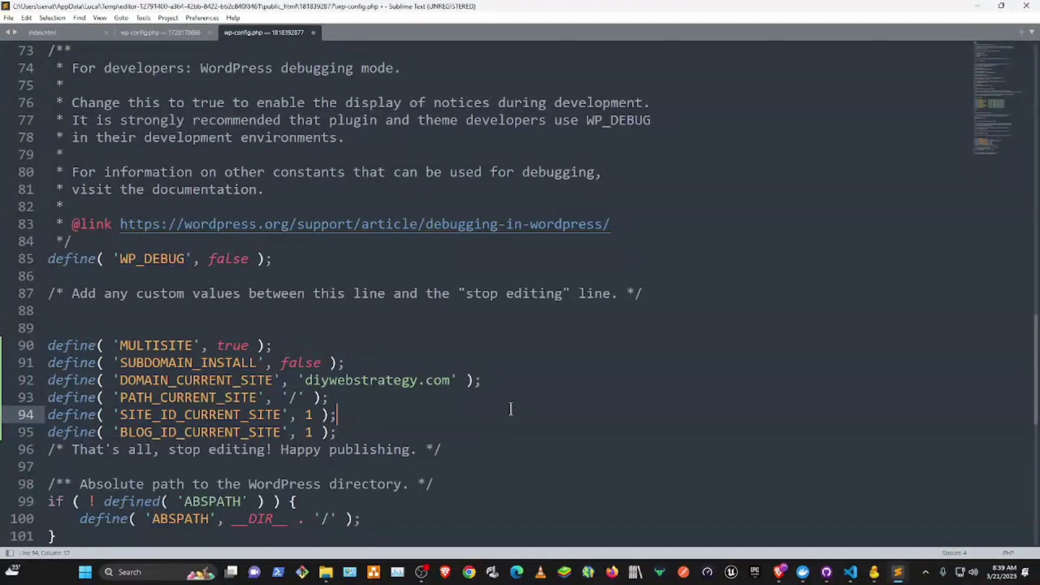
{"action": "key", "text": "ctrl+c"}
{"action": "key", "text": "ctrl+s"}
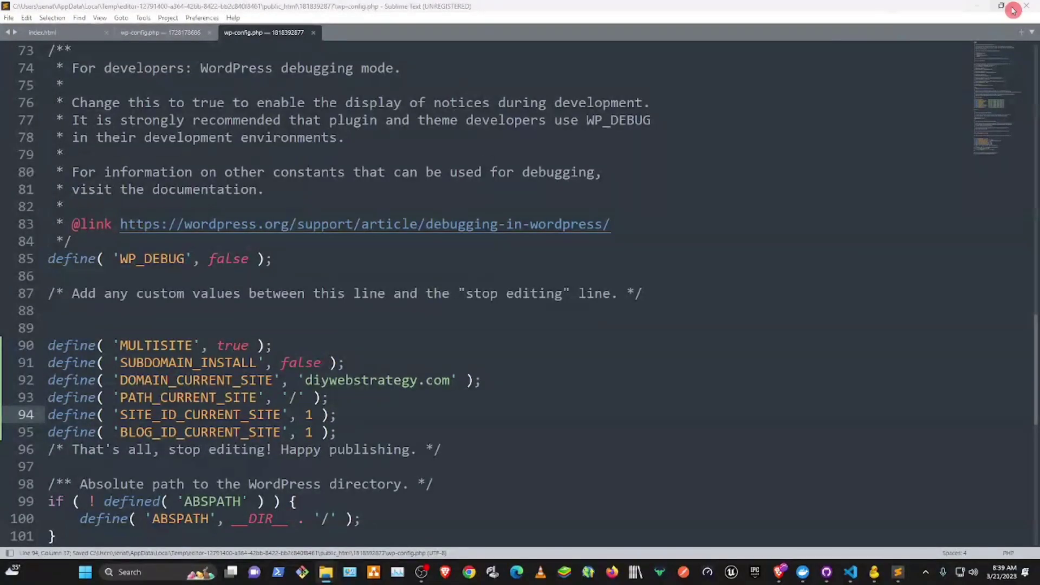
{"action": "left_click", "coordinate": [1031, 11]}
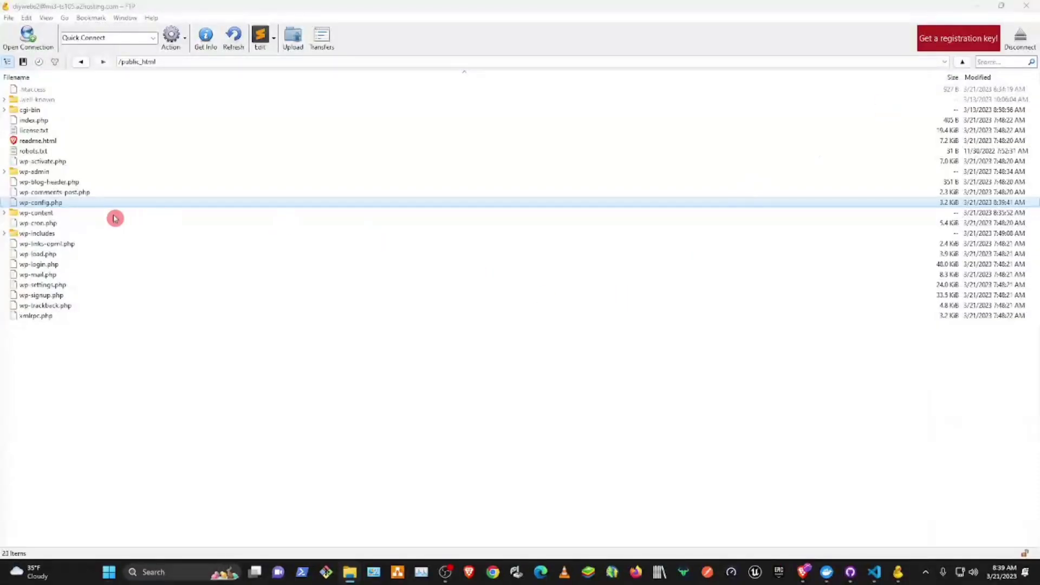
Step: Open .htaccess from public_html in Sublime Text and copy the .htaccess network rules from the WordPress Network Setup page
{"action": "right_click", "coordinate": [33, 90]}
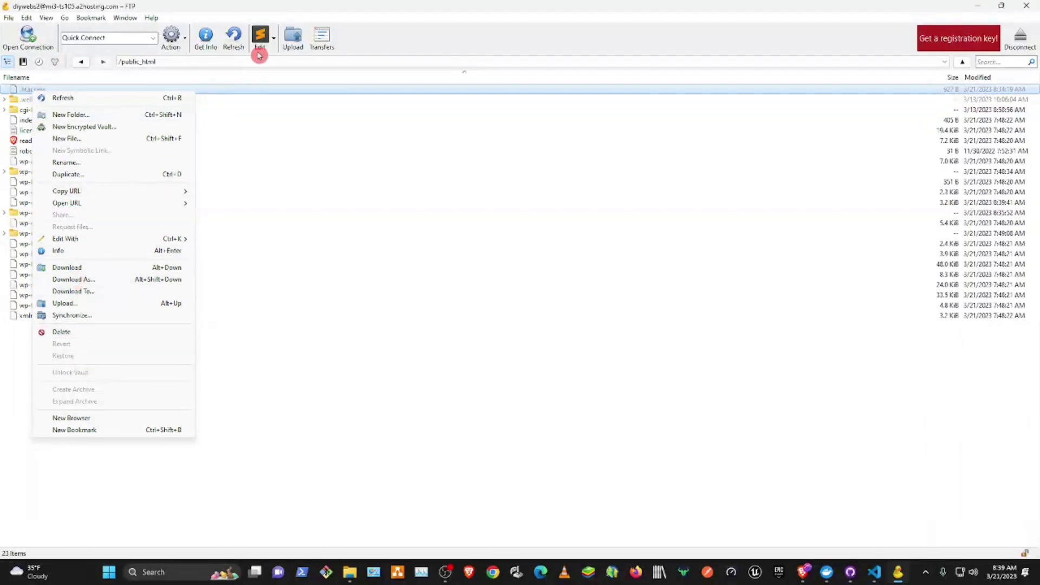
{"action": "left_click", "coordinate": [260, 36]}
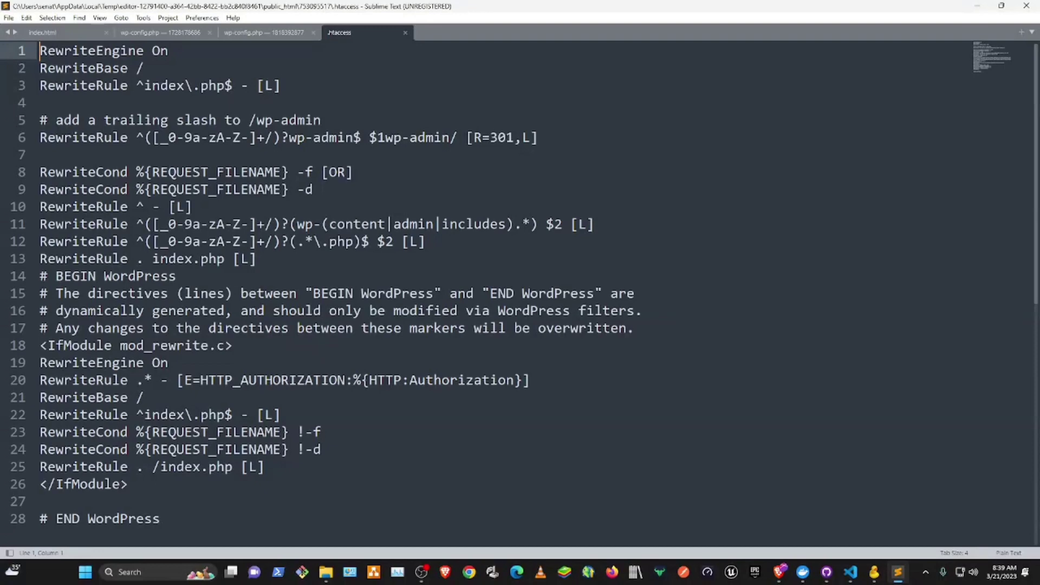
{"action": "key", "text": "alt+Tab"}
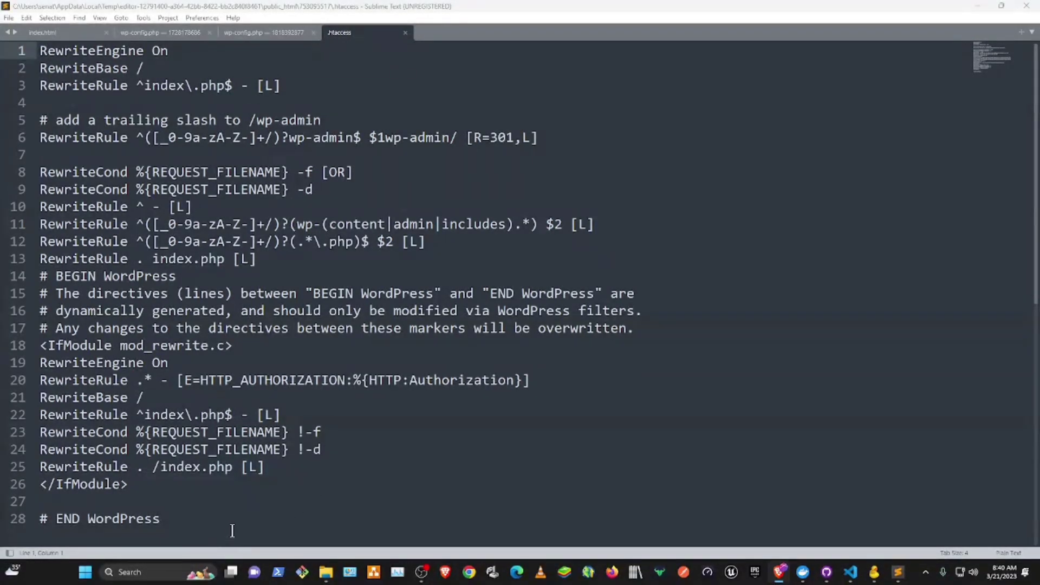
Step: Replace the entire contents of .htaccess in Sublime Text with the copied network rules, save the file, and close the editor
{"action": "left_click_drag", "start_coordinate": [233, 530], "coordinate": [39, 51]}
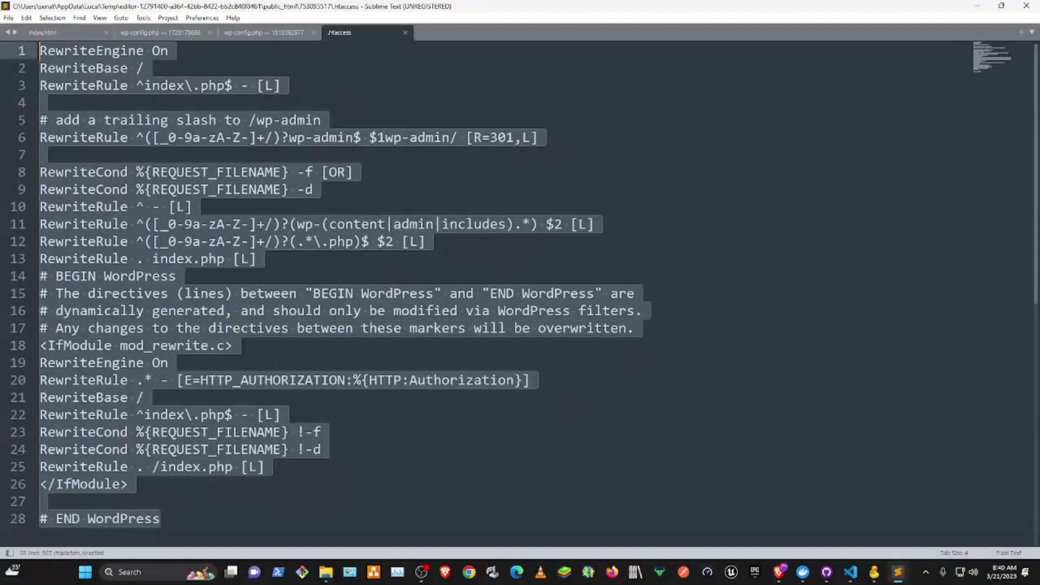
{"action": "right_click", "coordinate": [154, 50]}
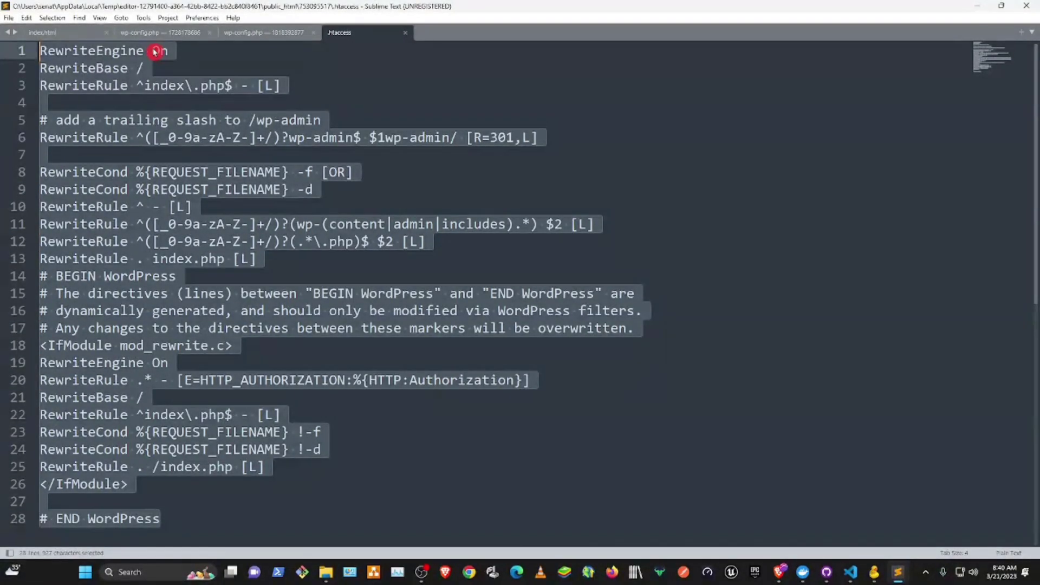
{"action": "key", "text": "ctrl+v"}
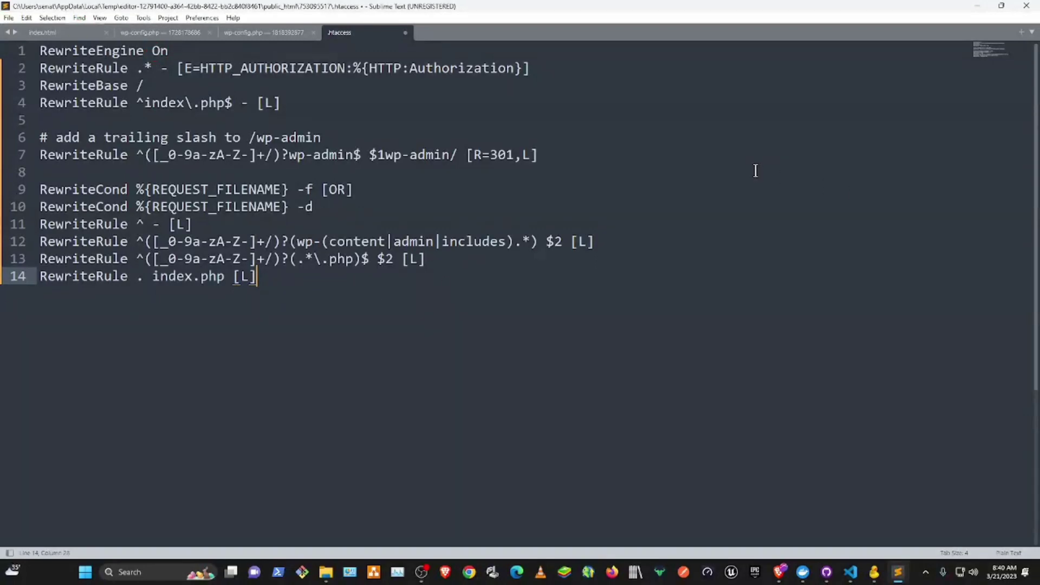
{"action": "key", "text": "ctrl+s"}
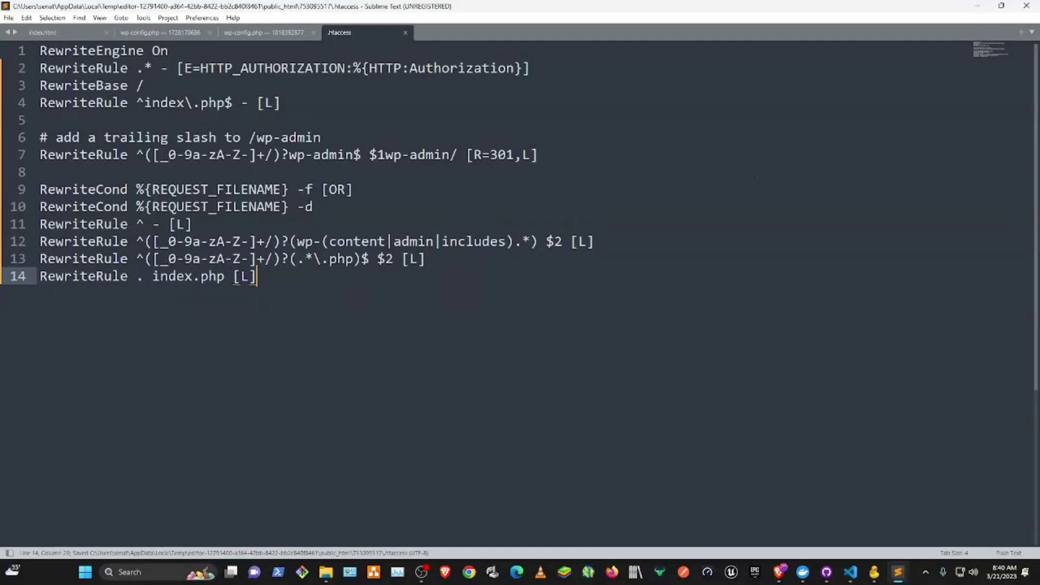
{"action": "key", "text": "alt+Tab"}
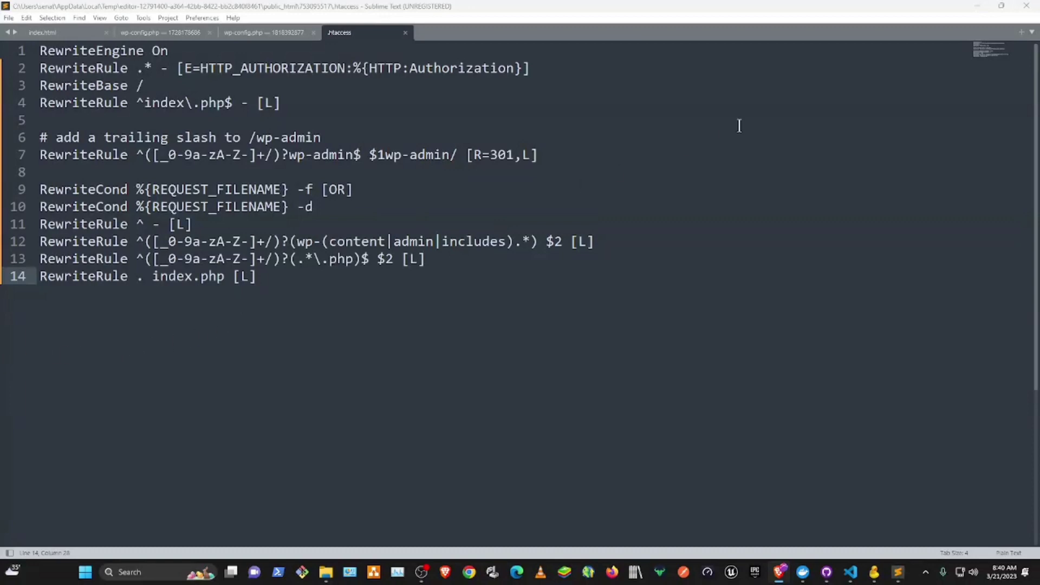
{"action": "left_click", "coordinate": [1027, 8]}
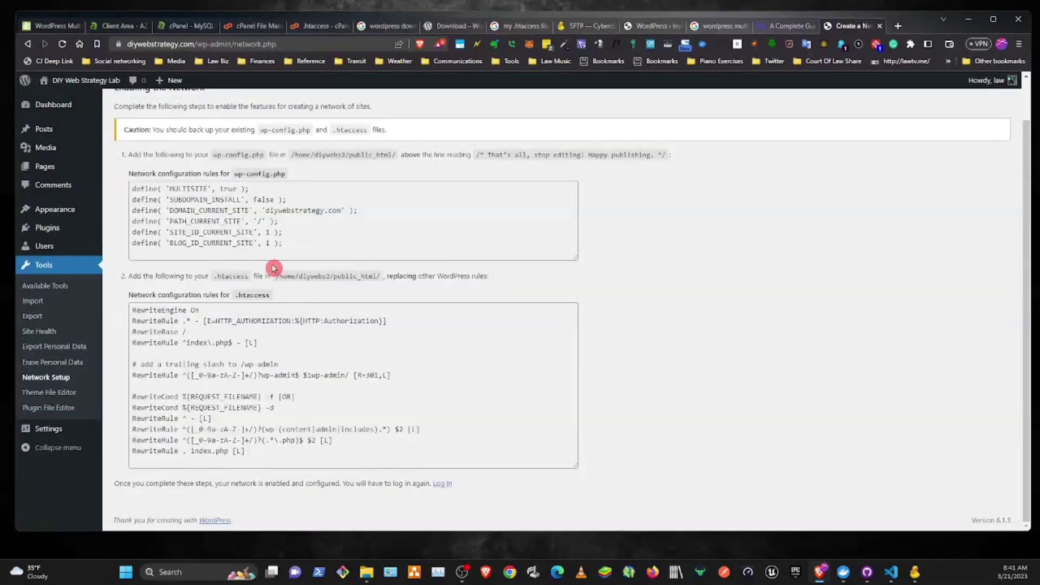
Step: Return to the WordPress dashboard in the browser and log in again with the saved username and password
{"action": "left_click", "coordinate": [52, 107]}
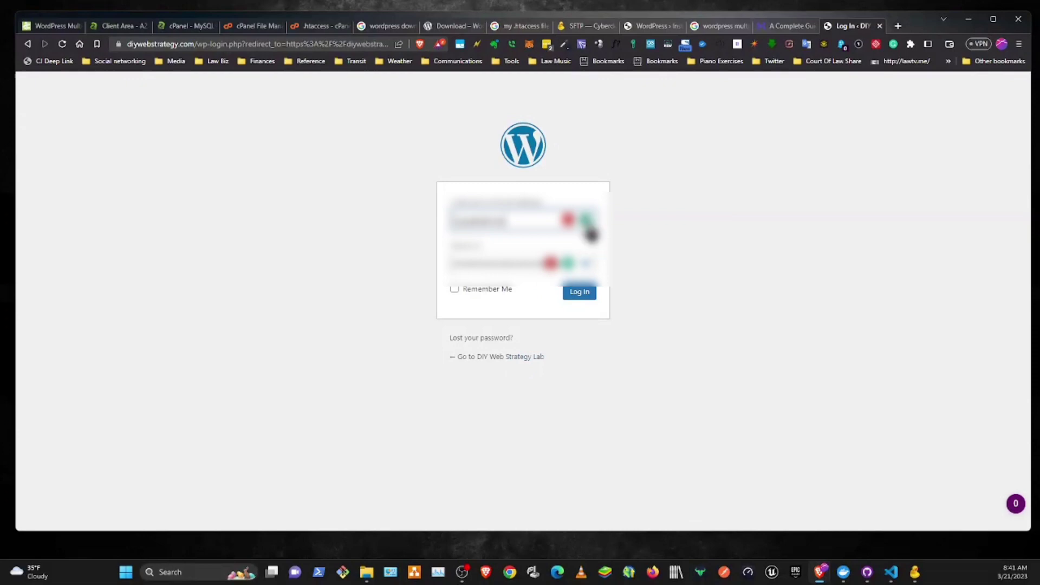
{"action": "left_click", "coordinate": [586, 221]}
{"action": "left_click", "coordinate": [656, 289]}
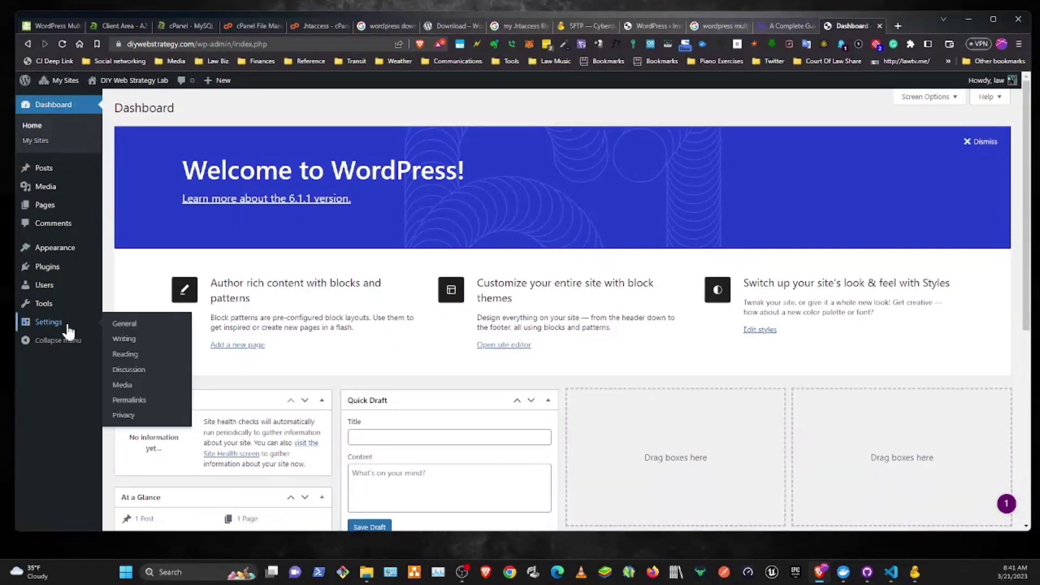
Step: Check the My Sites page, open the dashboard of DIY Web Strategy Lab, and look through its widgets
{"action": "left_click", "coordinate": [41, 142]}
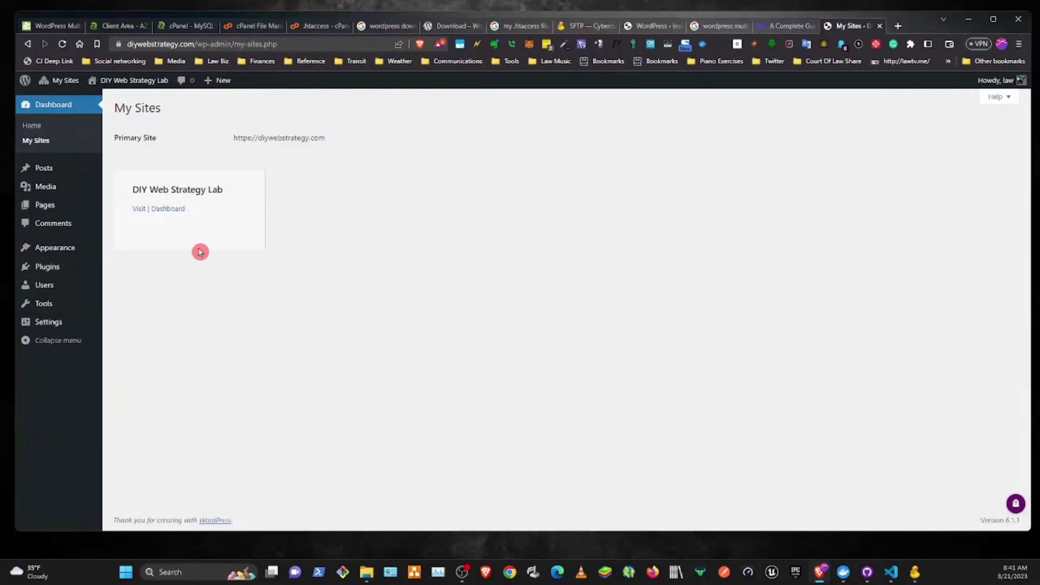
{"action": "left_click", "coordinate": [162, 211]}
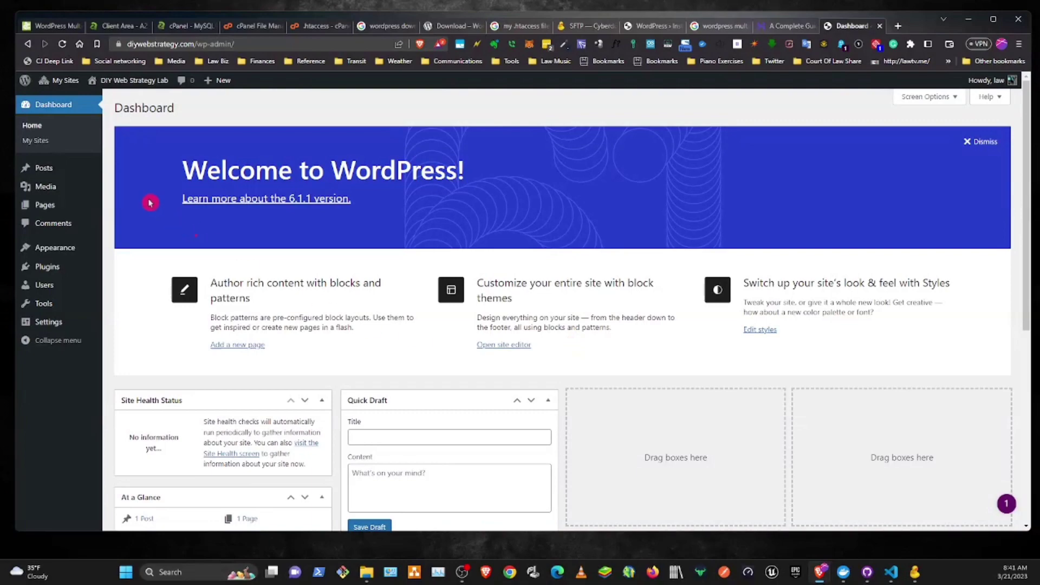
{"action": "scroll", "coordinate": [211, 217], "scroll_direction": "down", "scroll_amount": 4}
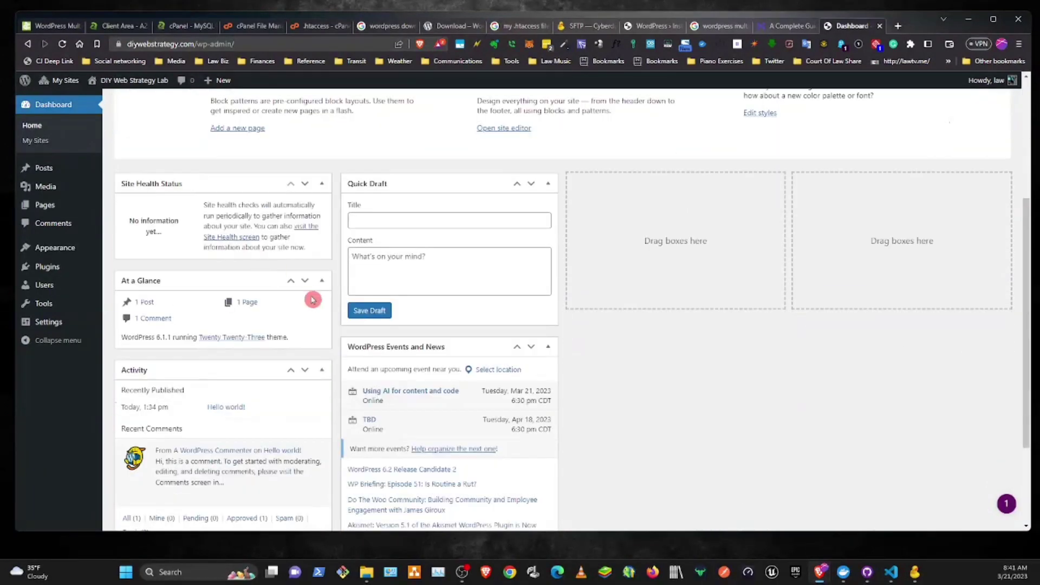
{"action": "scroll", "coordinate": [314, 315], "scroll_direction": "down", "scroll_amount": 3}
{"action": "scroll", "coordinate": [293, 347], "scroll_direction": "up", "scroll_amount": 6}
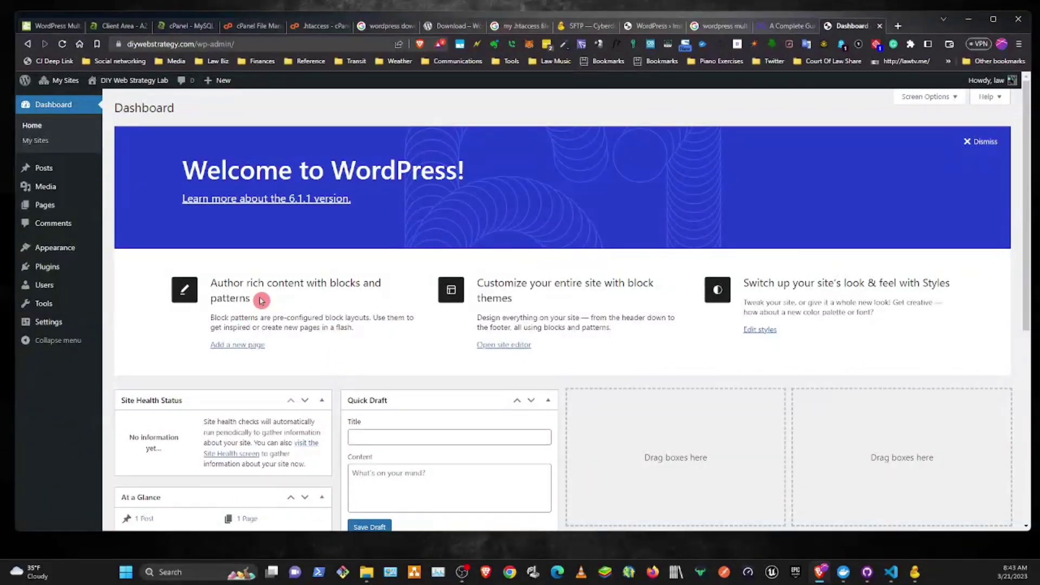
{"action": "scroll", "coordinate": [262, 300], "scroll_direction": "down", "scroll_amount": 4}
{"action": "scroll", "coordinate": [272, 327], "scroll_direction": "down", "scroll_amount": 3}
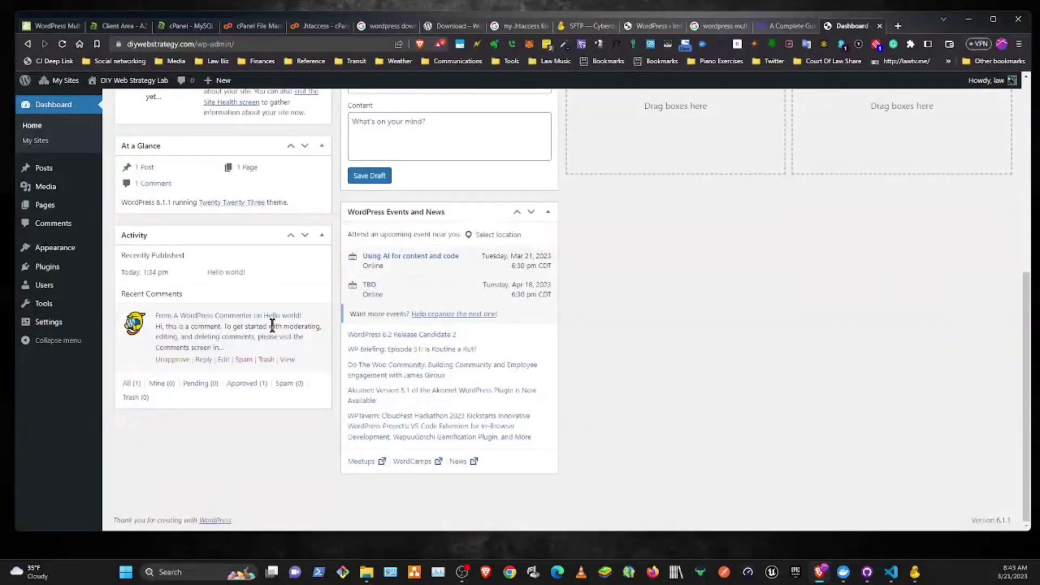
{"action": "scroll", "coordinate": [272, 326], "scroll_direction": "up", "scroll_amount": 7}
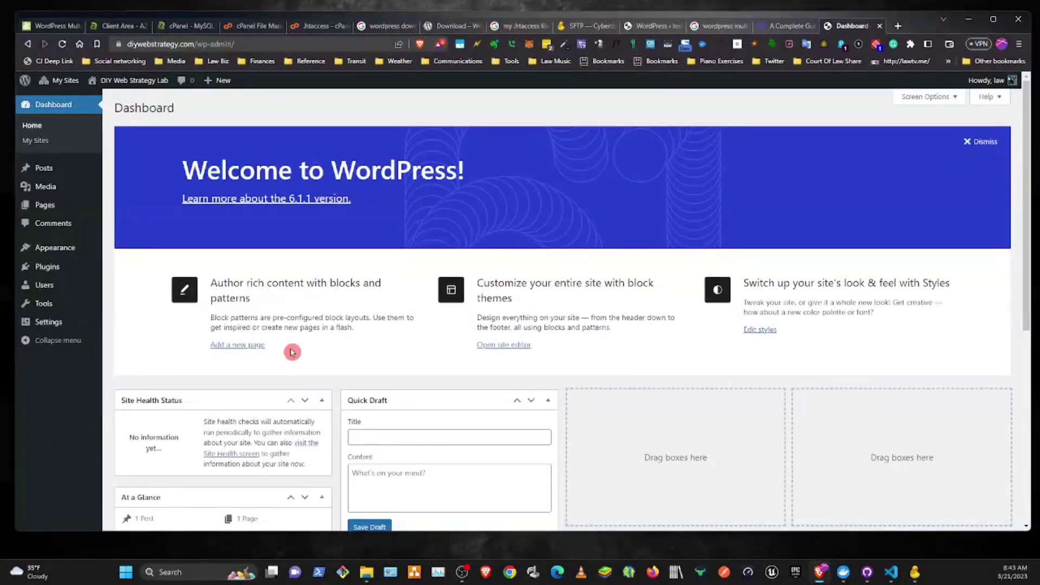